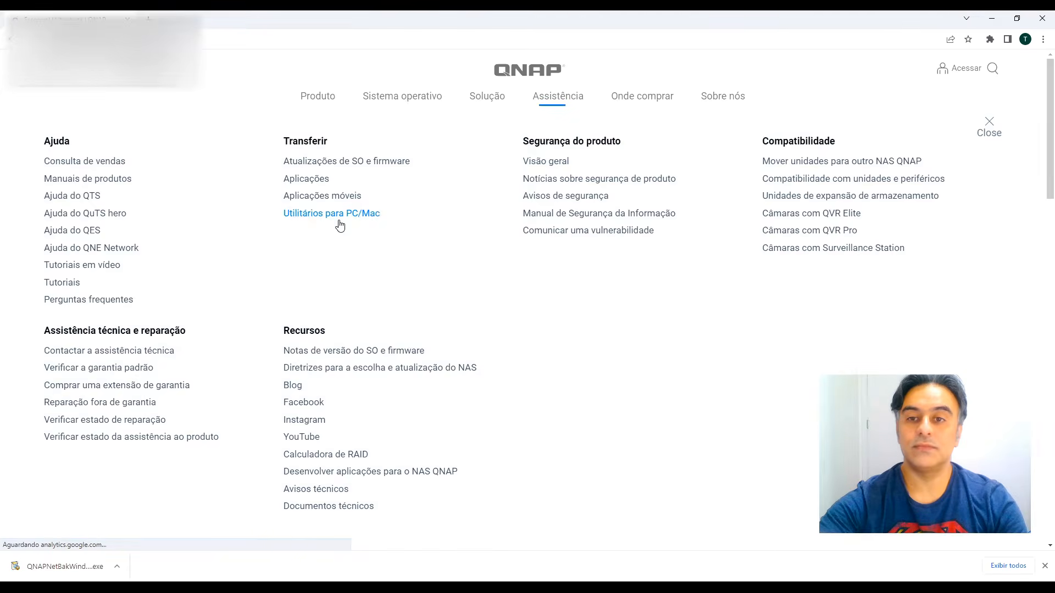
Download the Windows version of NetBak Replicator from QNAP's essential PC/Mac utilities, saving it as QNAPNetBakWindows-4.5.12.1108.exe
click(339, 220)
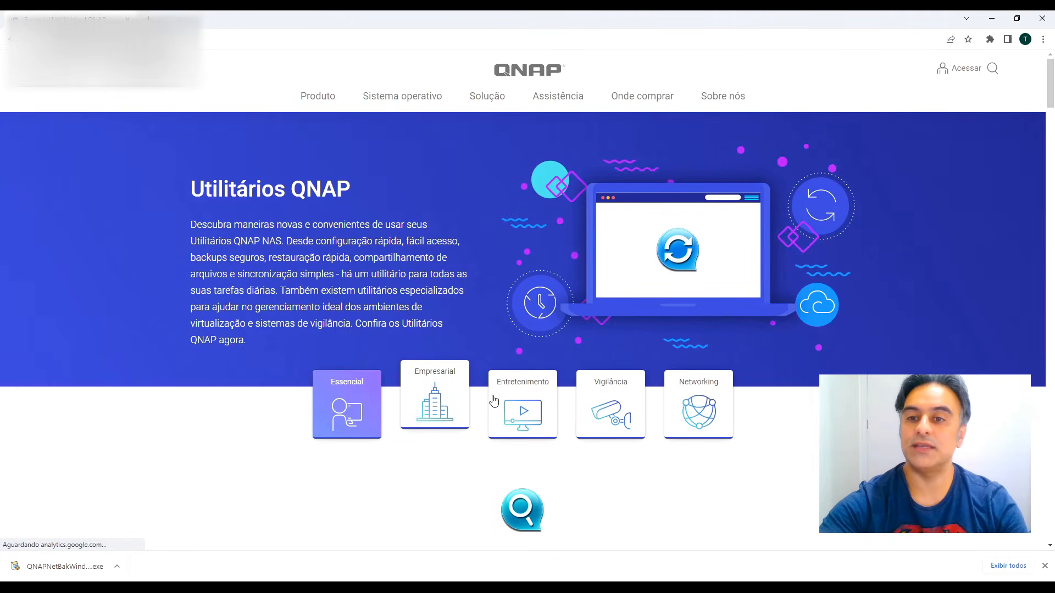
click(337, 393)
scroll(335, 390, down, 4)
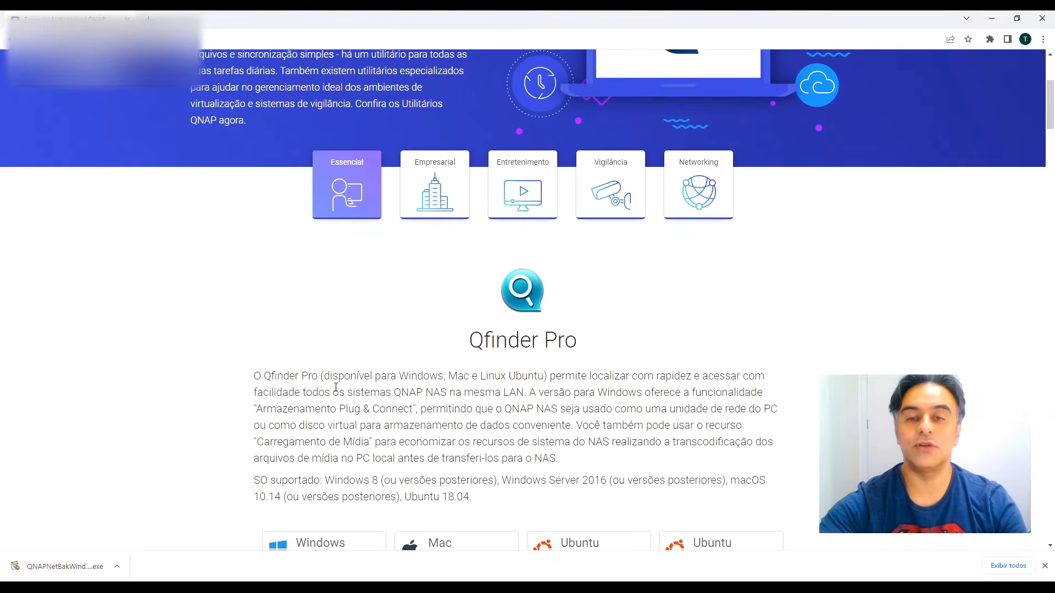
scroll(514, 235, down, 2)
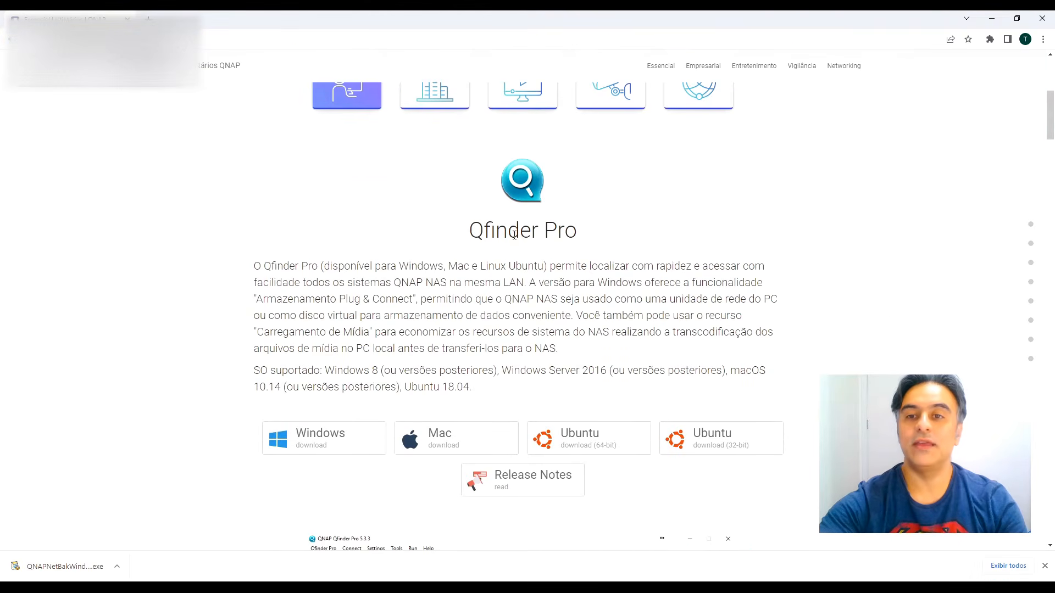
scroll(473, 275, down, 15)
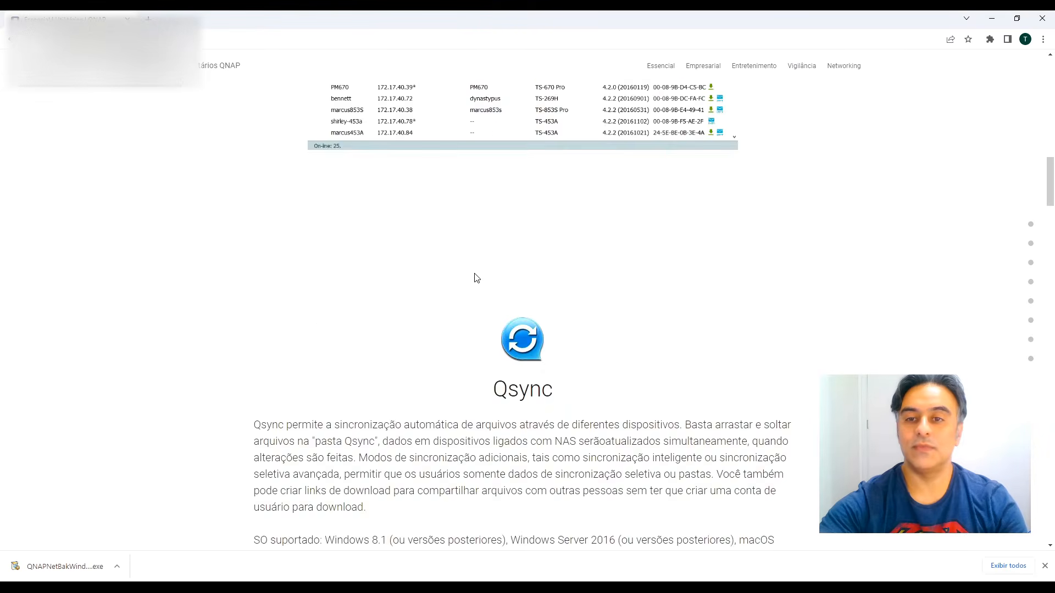
scroll(475, 275, down, 10)
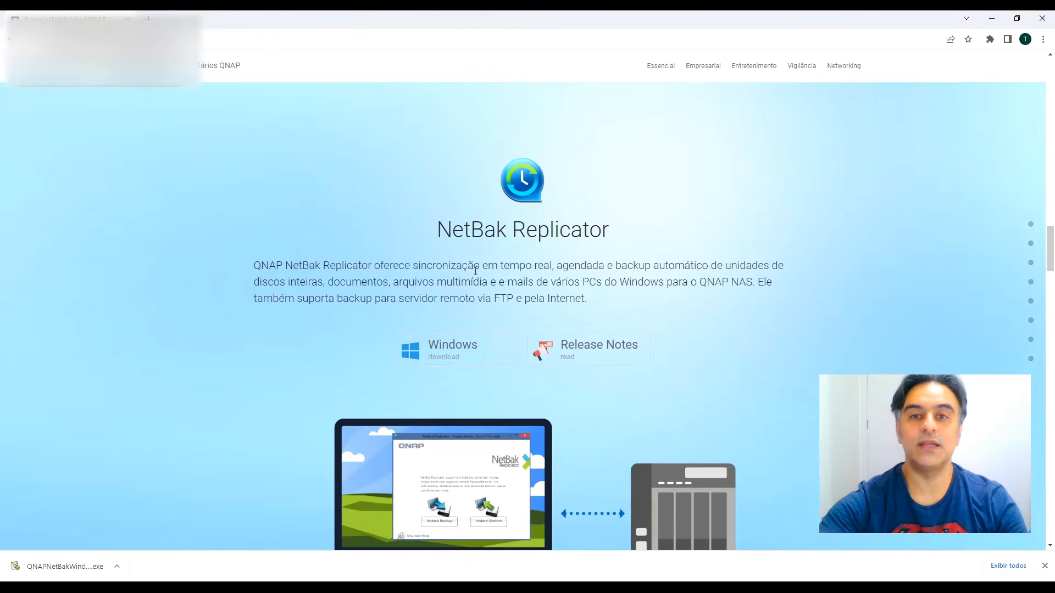
click(438, 356)
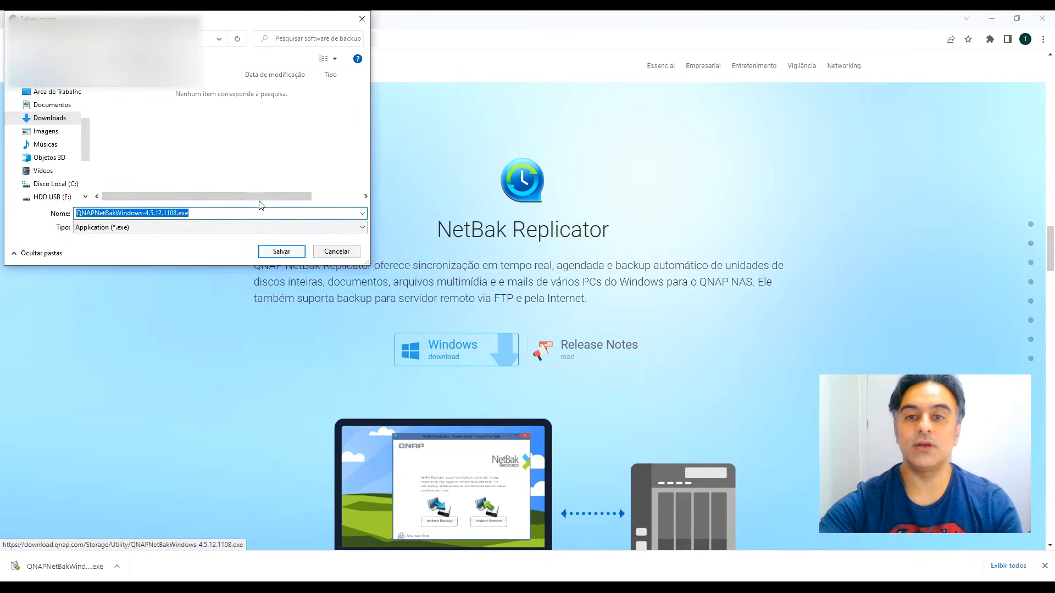
click(281, 252)
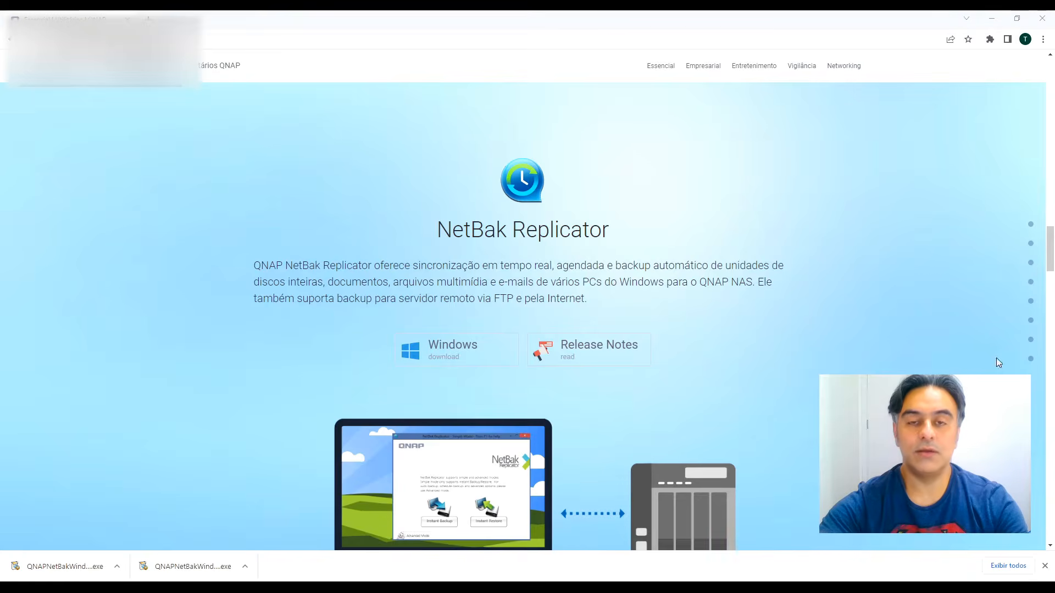
Run the downloaded NetBak Replicator installer and choose English as the setup language
click(65, 566)
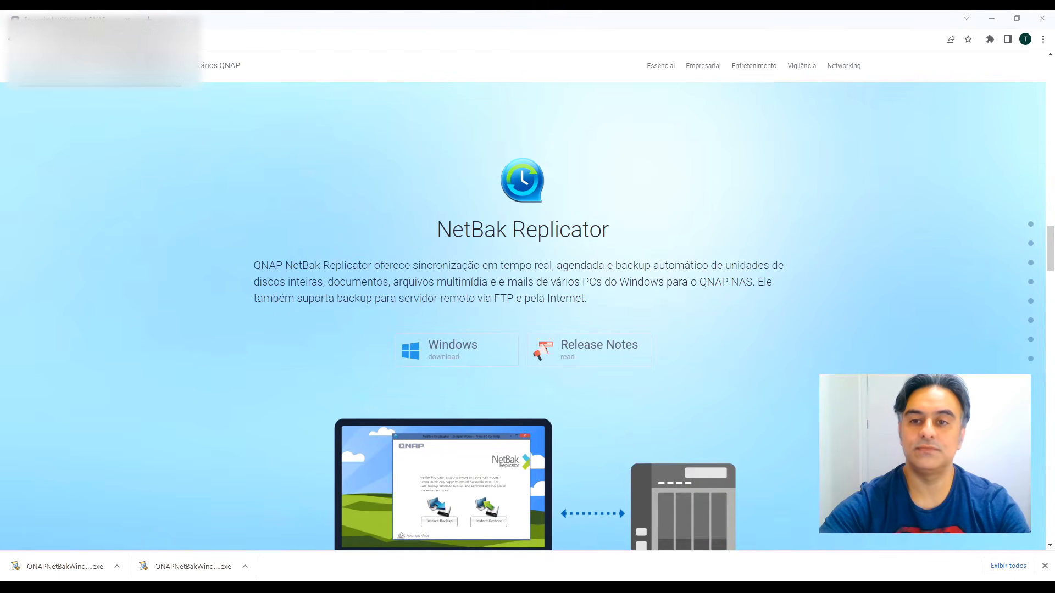
drag(1030, 272, 474, 216)
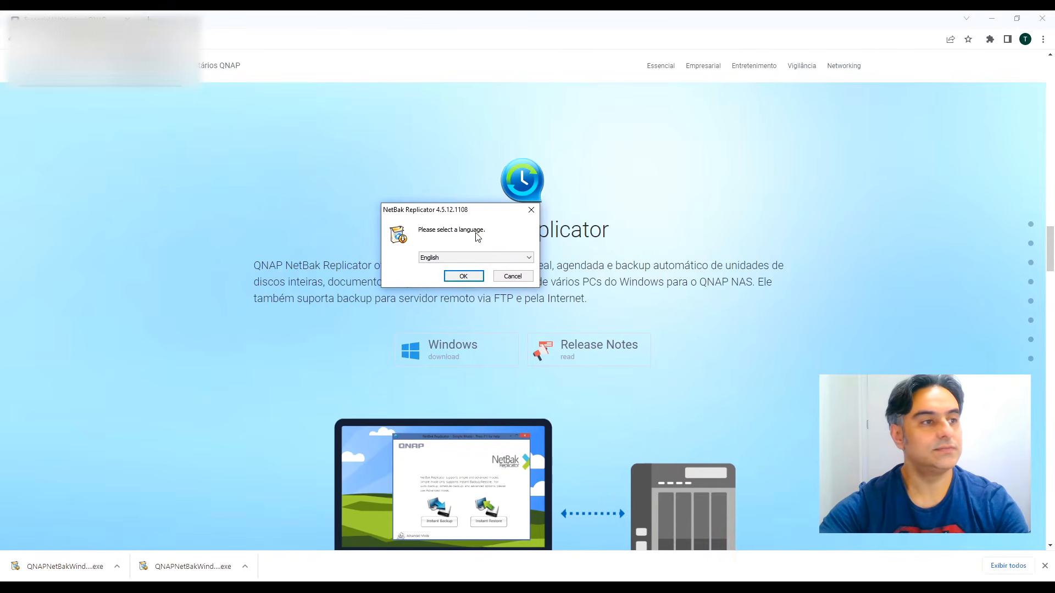
click(462, 258)
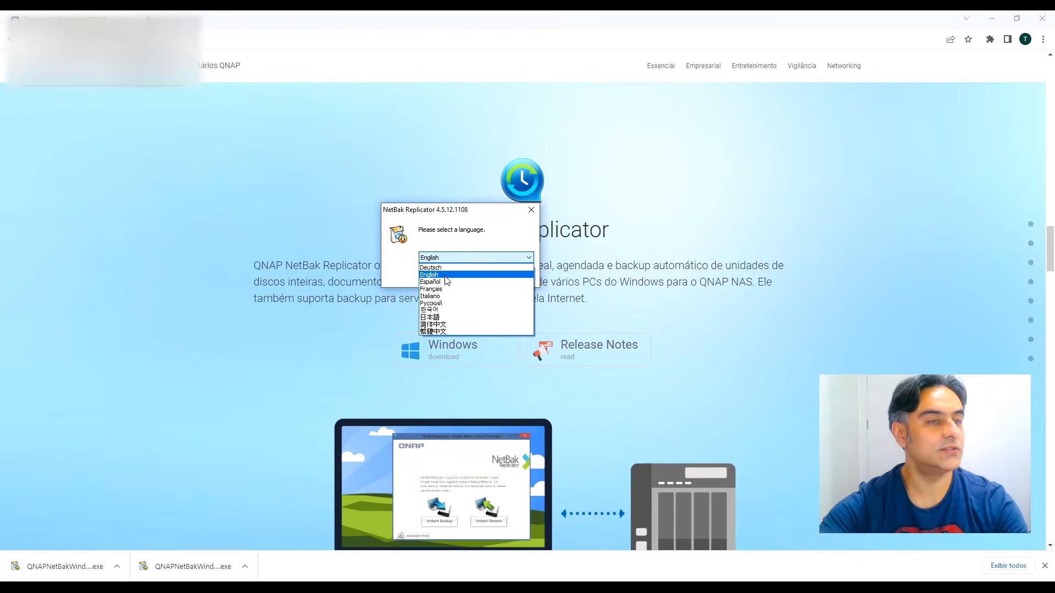
click(445, 275)
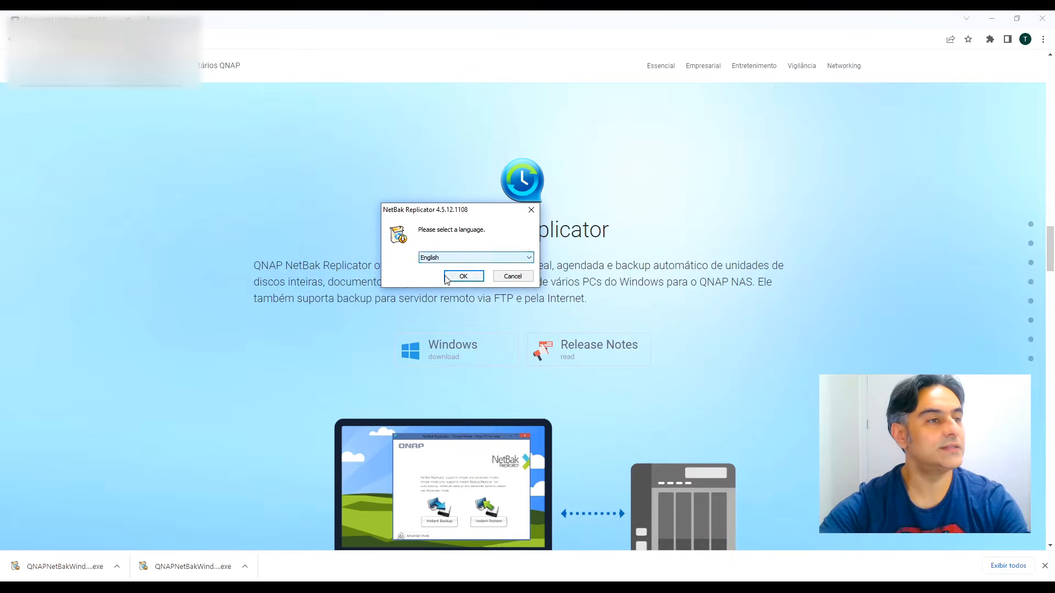
click(471, 275)
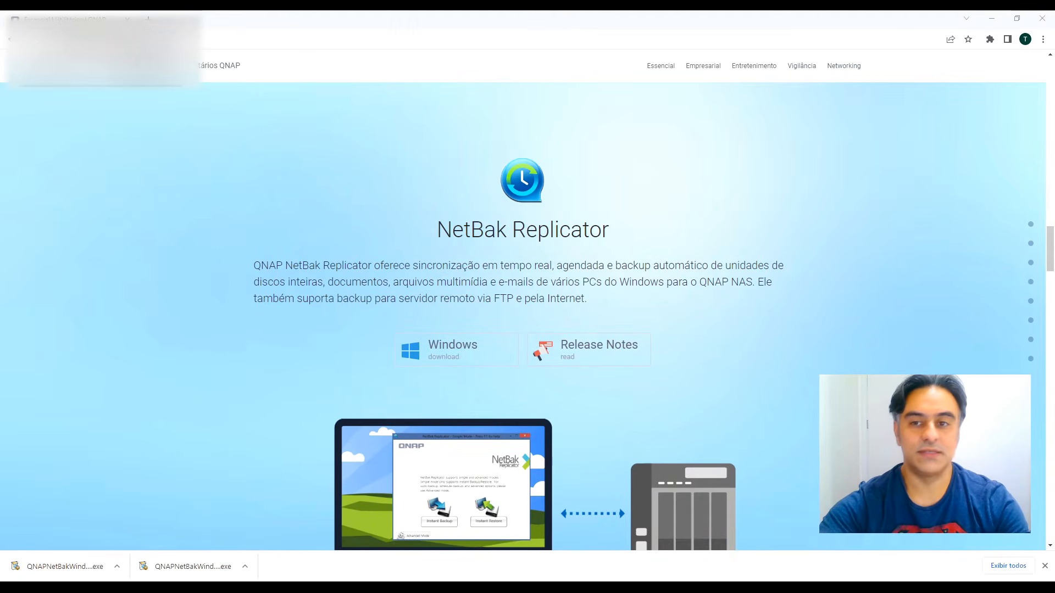
Proceed past the setup welcome page and accept the terms of the NetBak Replicator License Agreement
drag(583, 214, 498, 173)
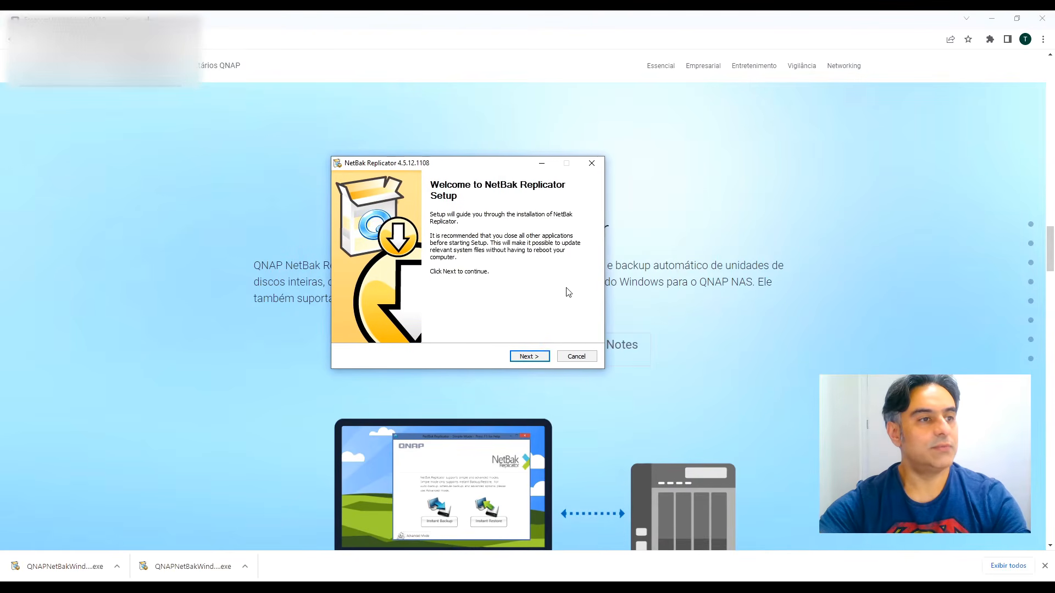
click(538, 357)
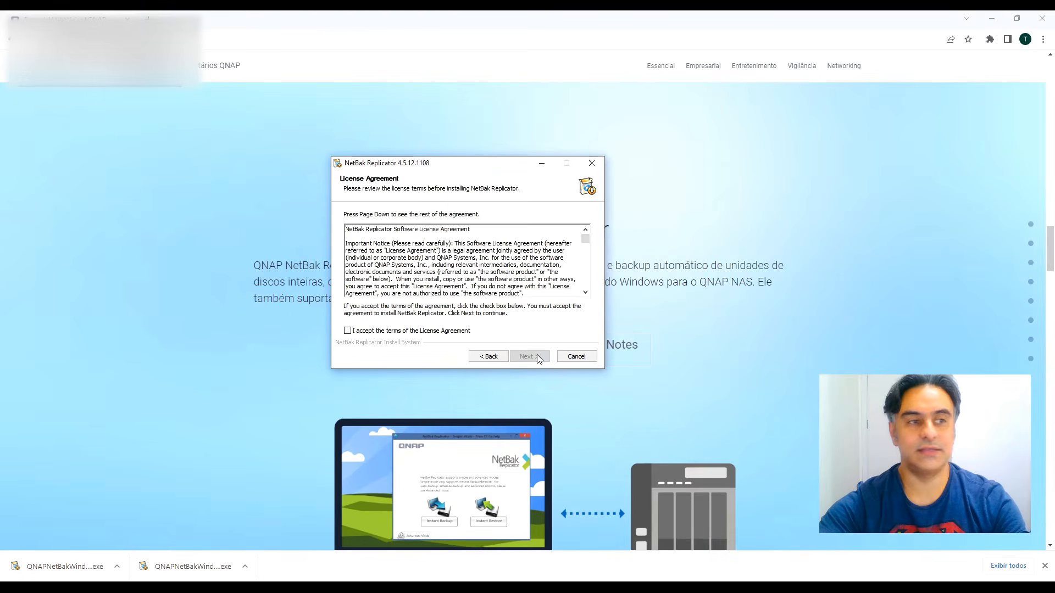
click(349, 332)
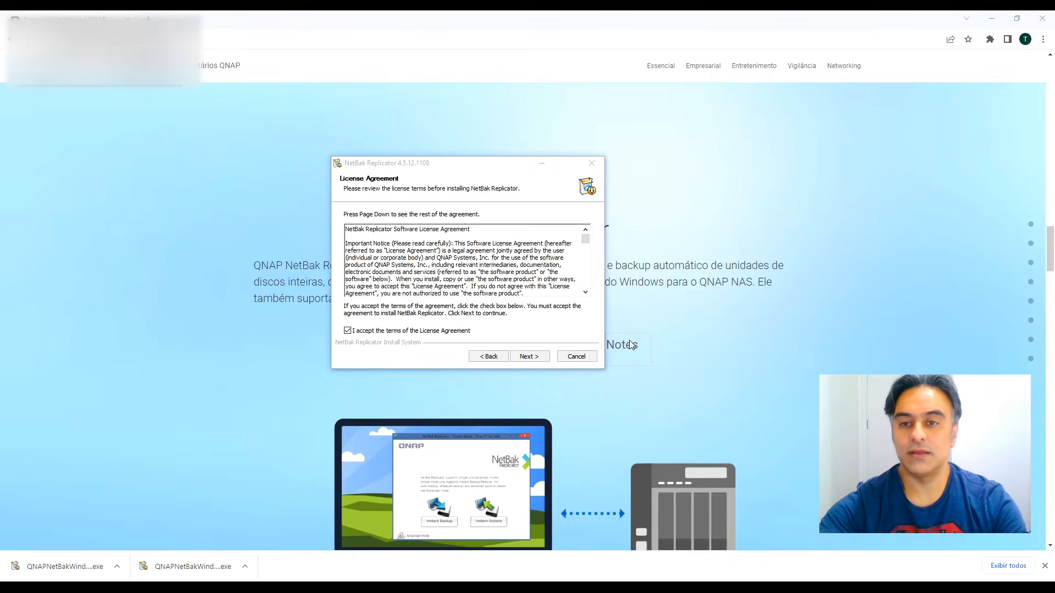
click(527, 363)
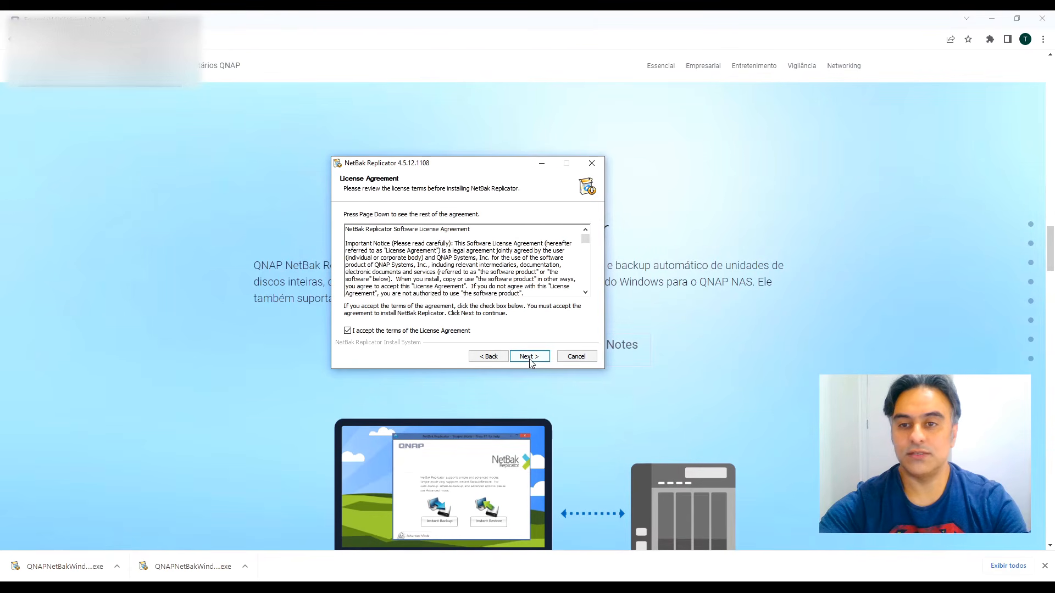
click(530, 360)
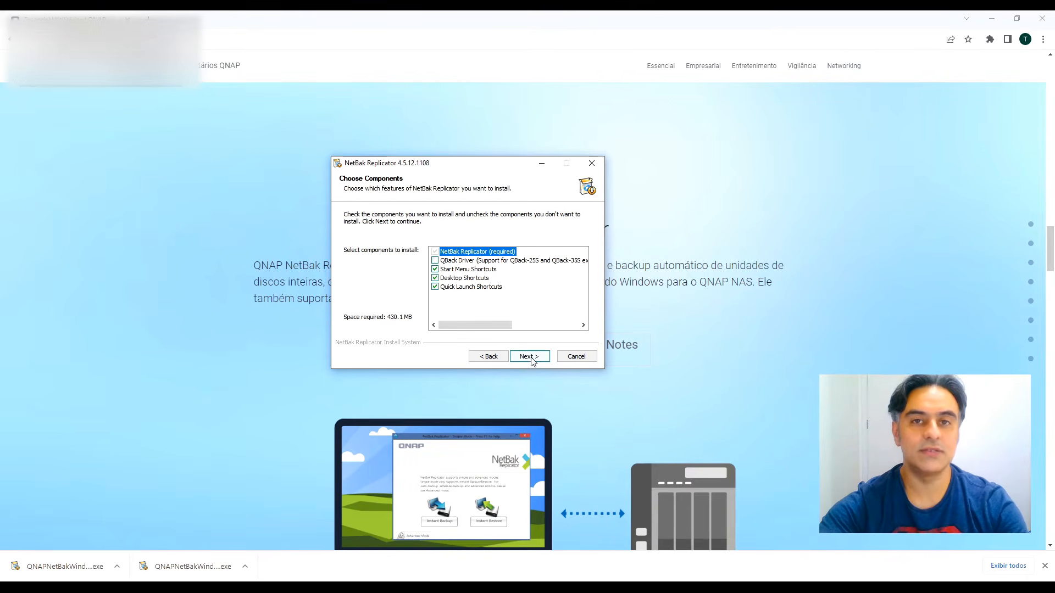
Install NetBak Replicator with the default components, the destination folder C:\Program Files\QNAP\NetBak and both start-up permission options enabled
click(529, 358)
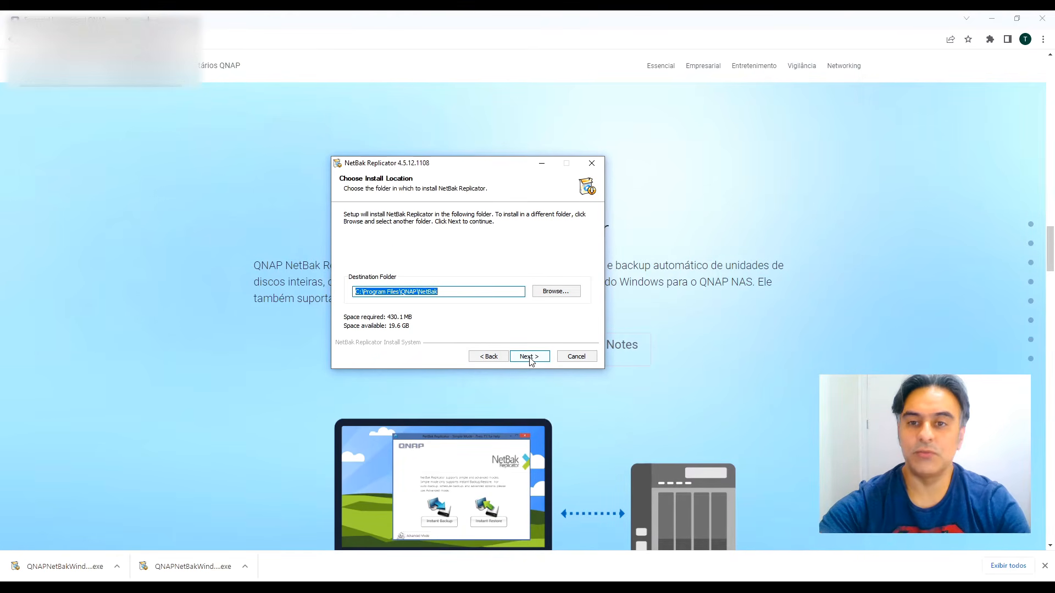
click(529, 357)
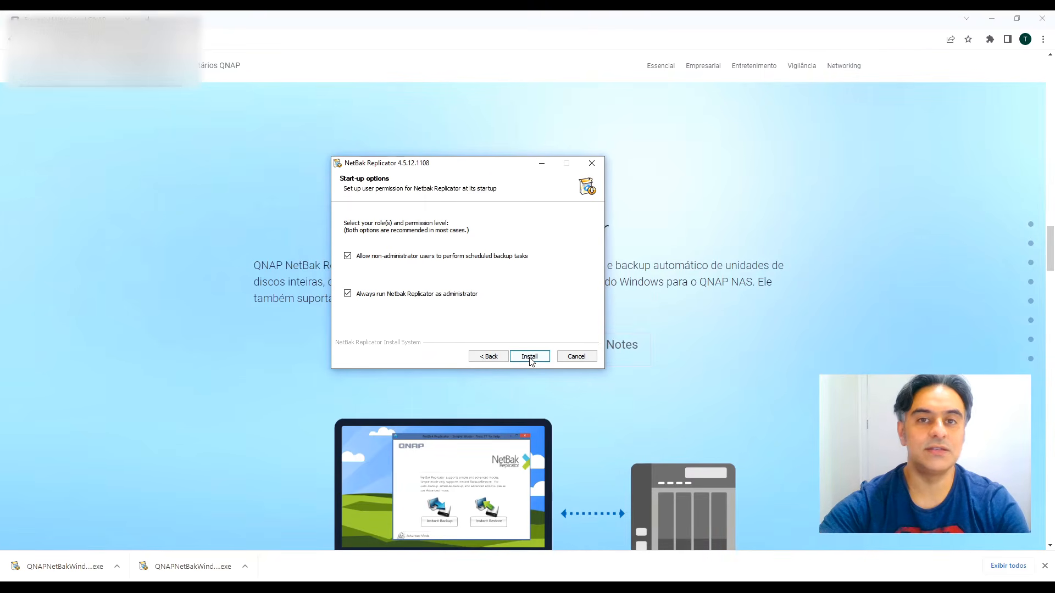
click(529, 357)
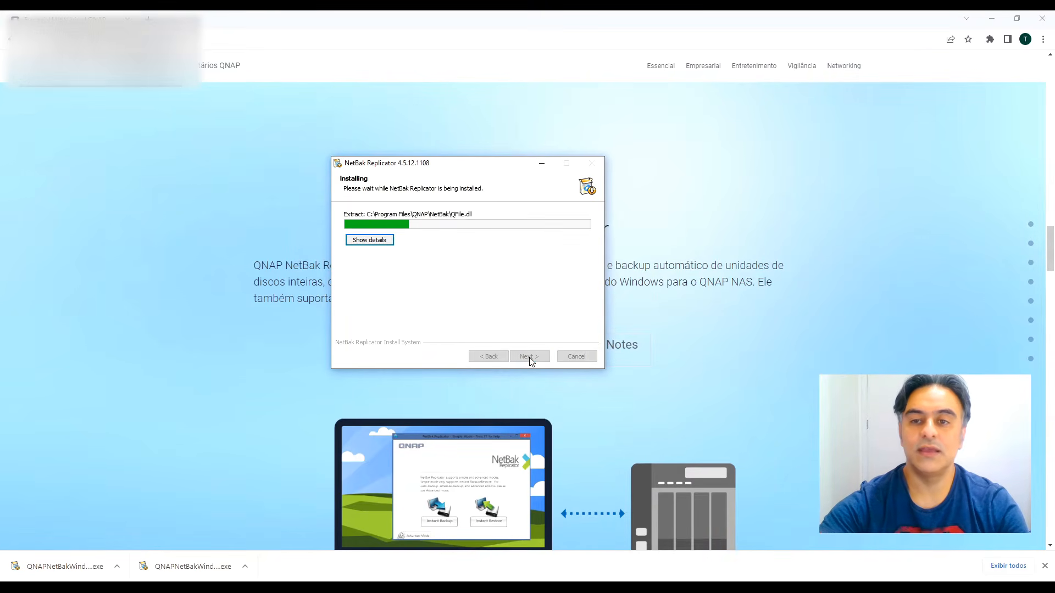
Show the installation details and finish the setup with the option to launch NetBak Replicator enabled
click(386, 242)
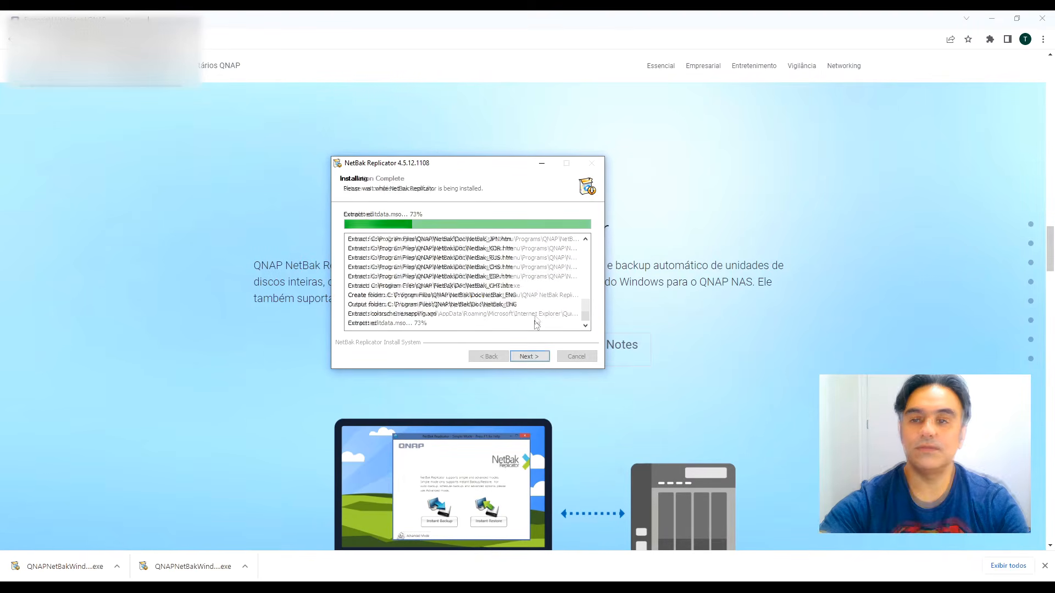
click(537, 358)
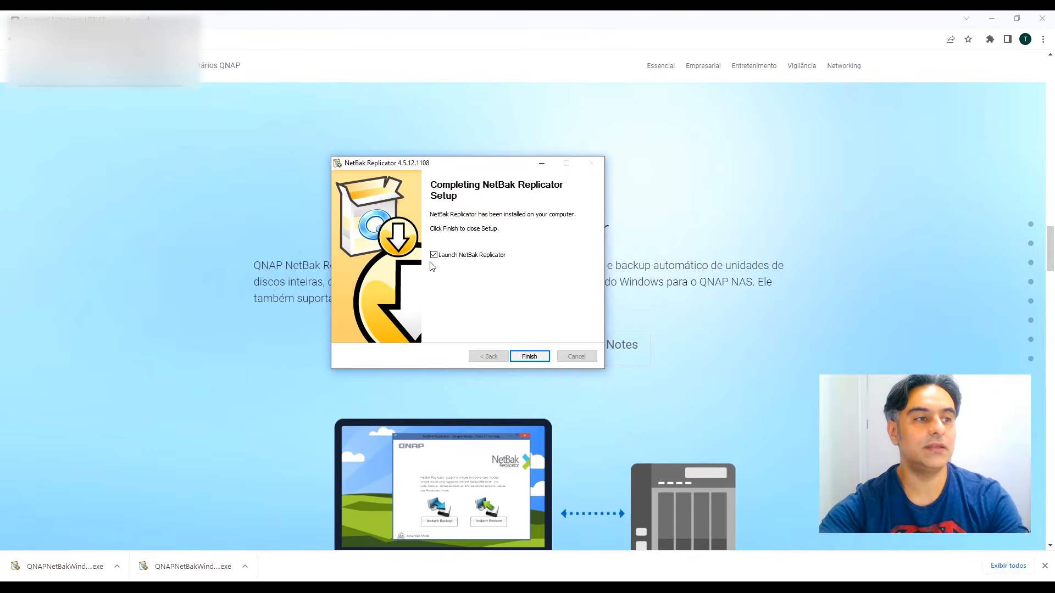
click(539, 357)
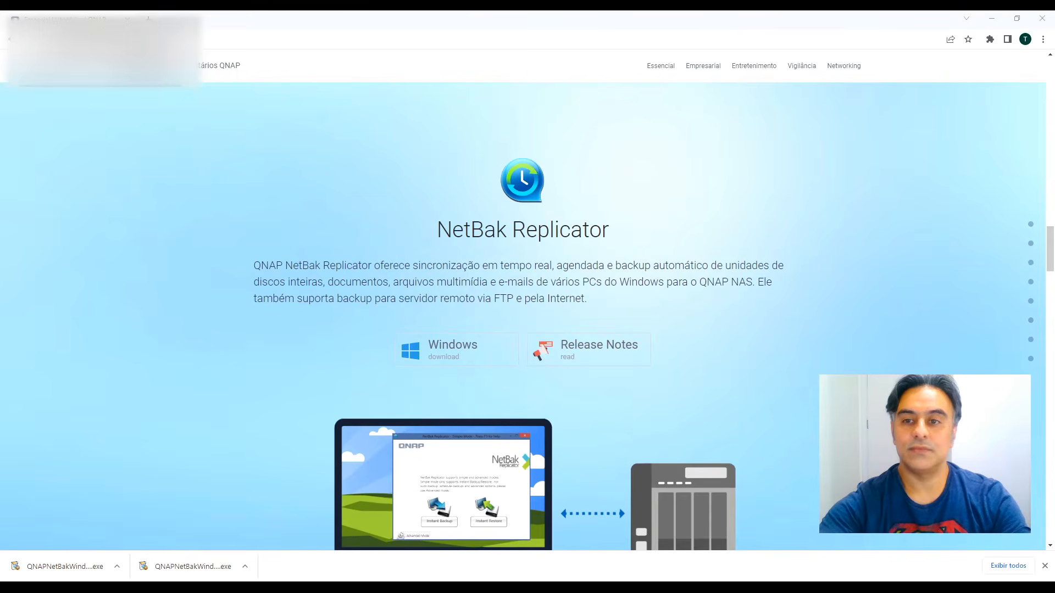
Set the NetBak Replicator region to Global and apply it
drag(770, 252, 555, 181)
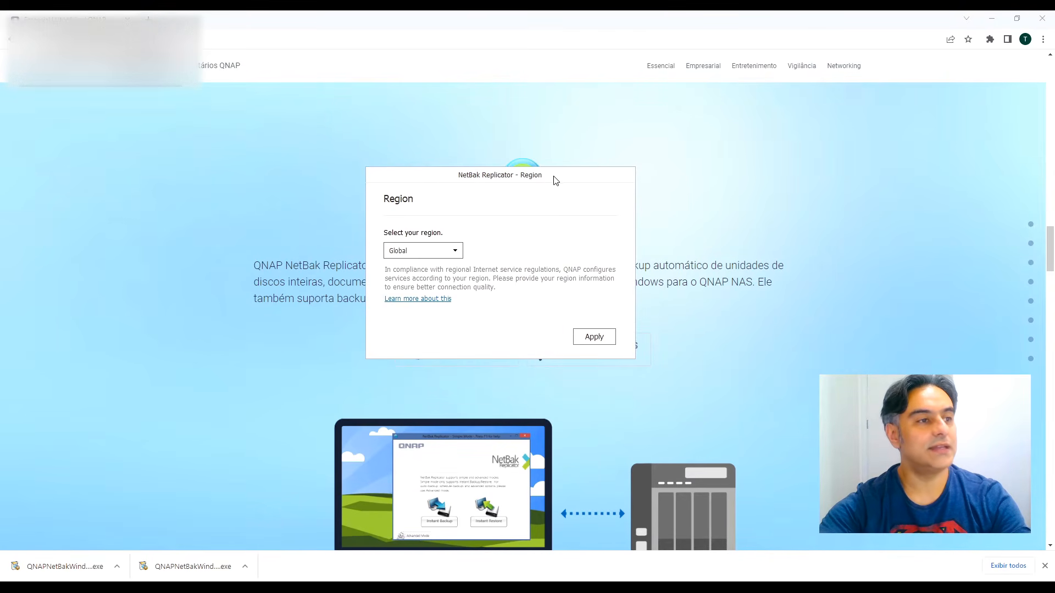
click(446, 254)
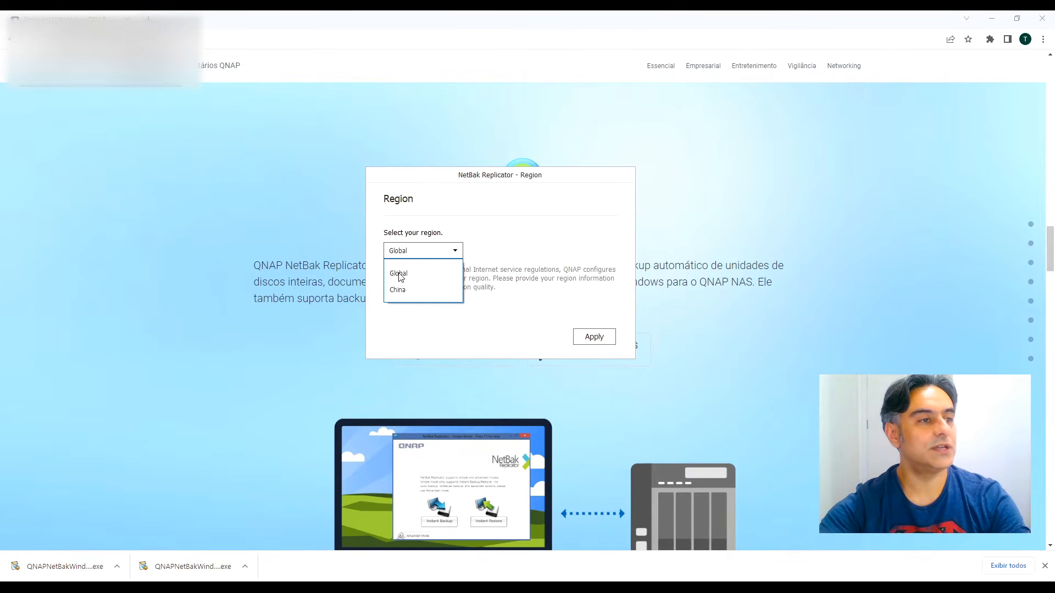
click(403, 275)
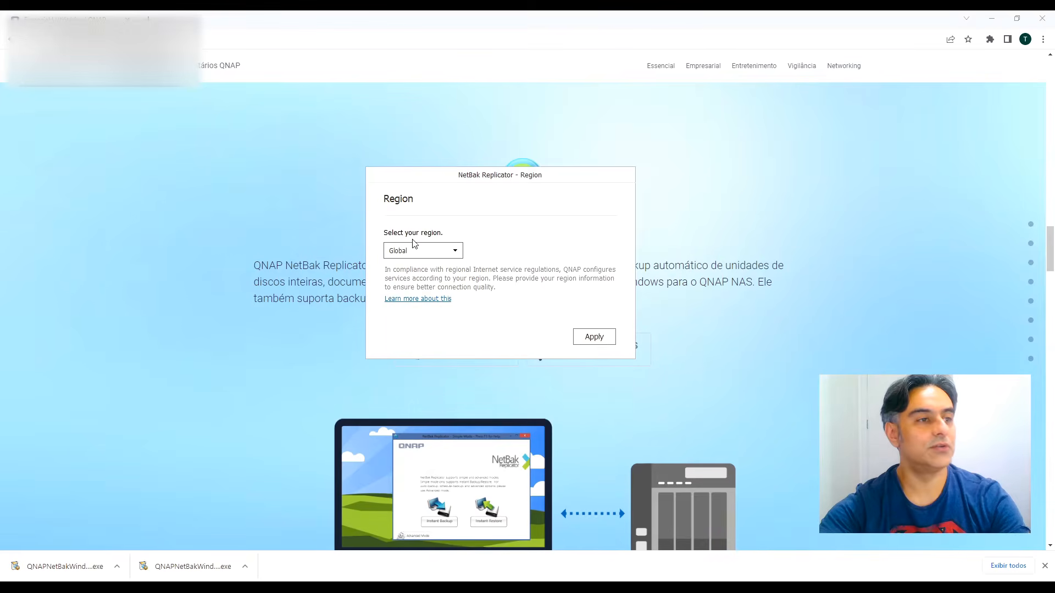
click(594, 336)
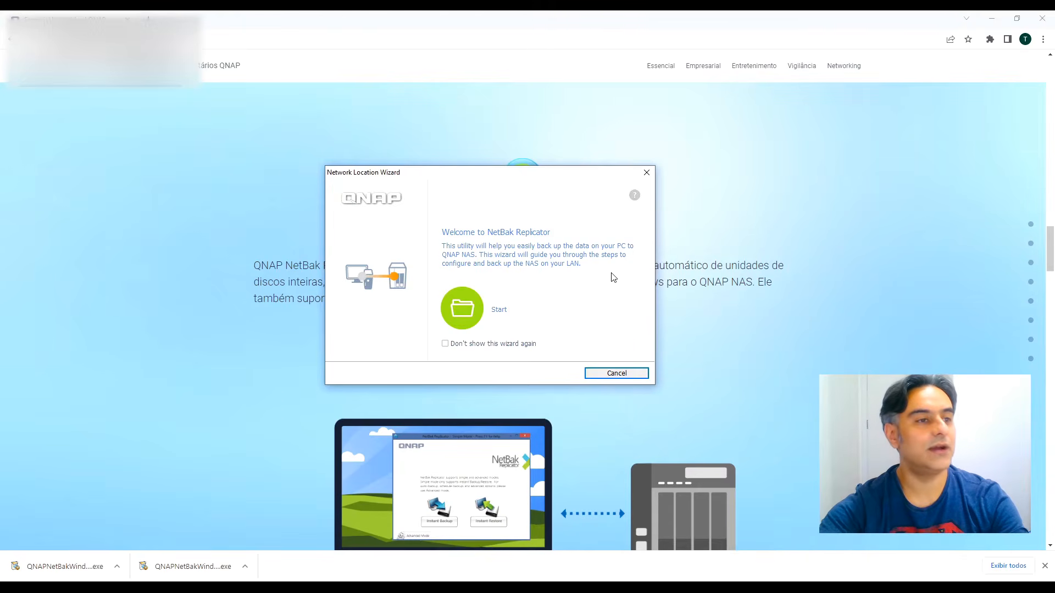
Dismiss the Network Location Wizard, switch NetBak Replicator to Advanced Mode and maximize its window
click(646, 173)
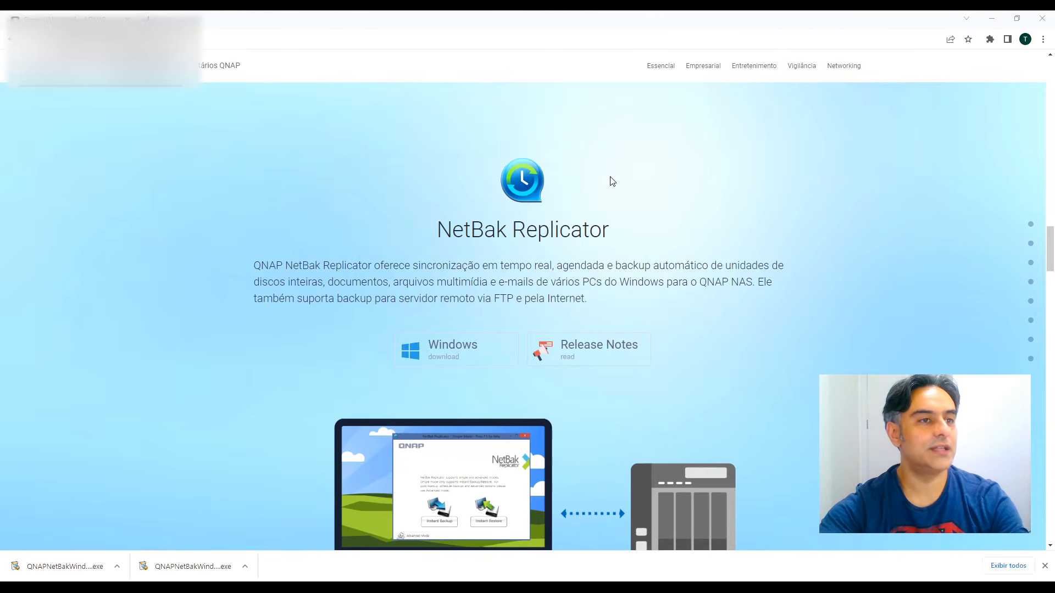
drag(668, 192, 517, 140)
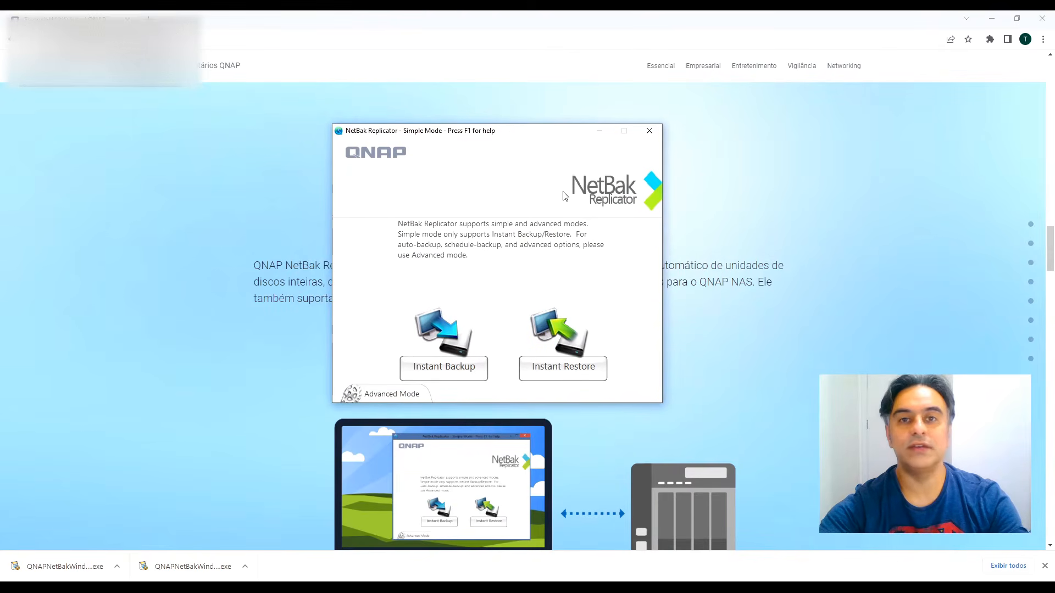
click(391, 395)
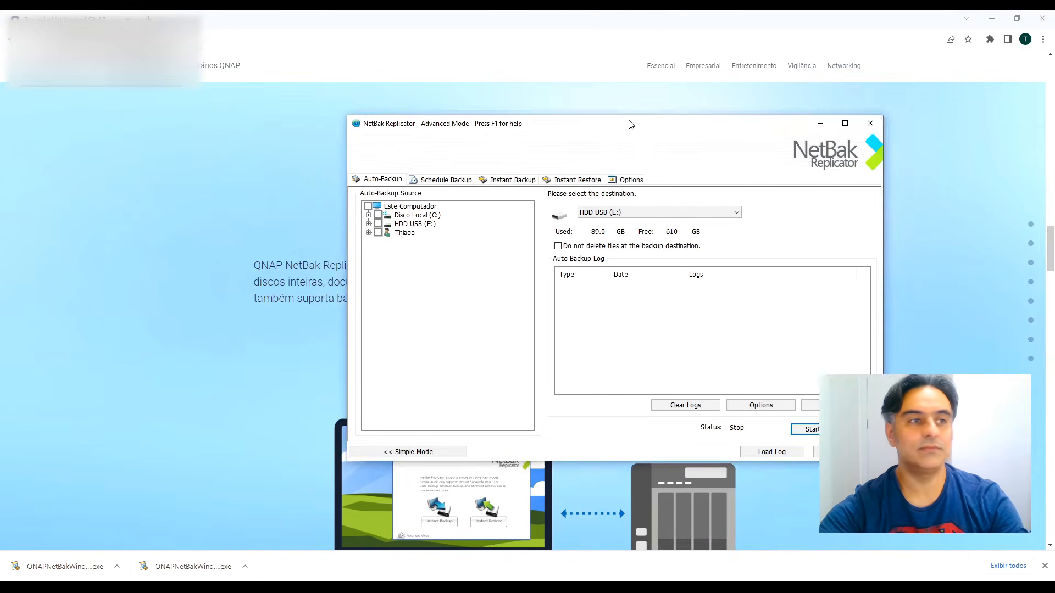
double_click(682, 94)
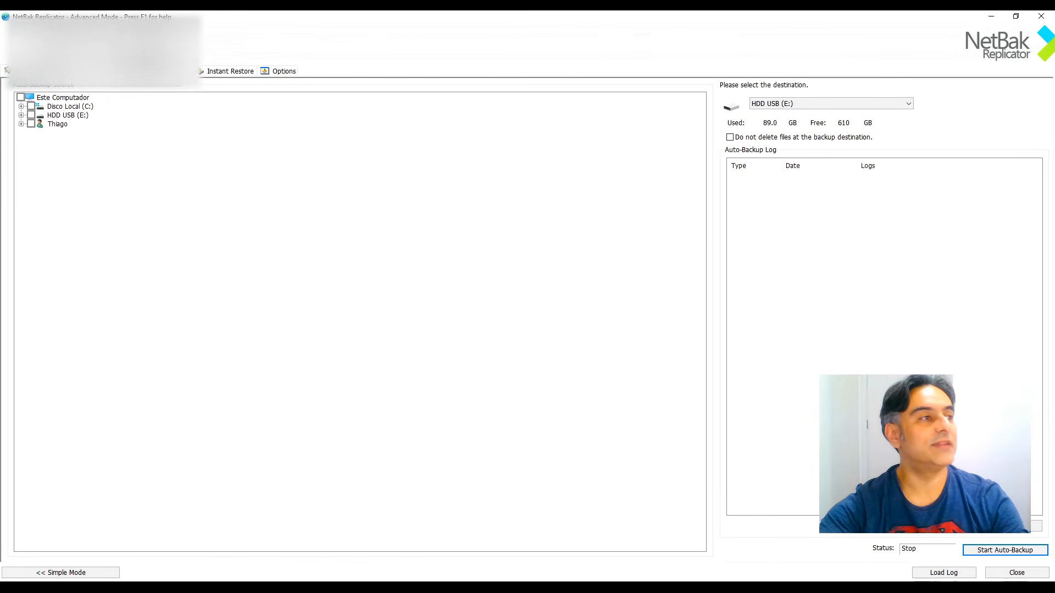
View the scheduled backup settings, and try to start an instant backup to HDD USB (E:) with no source selected
click(164, 71)
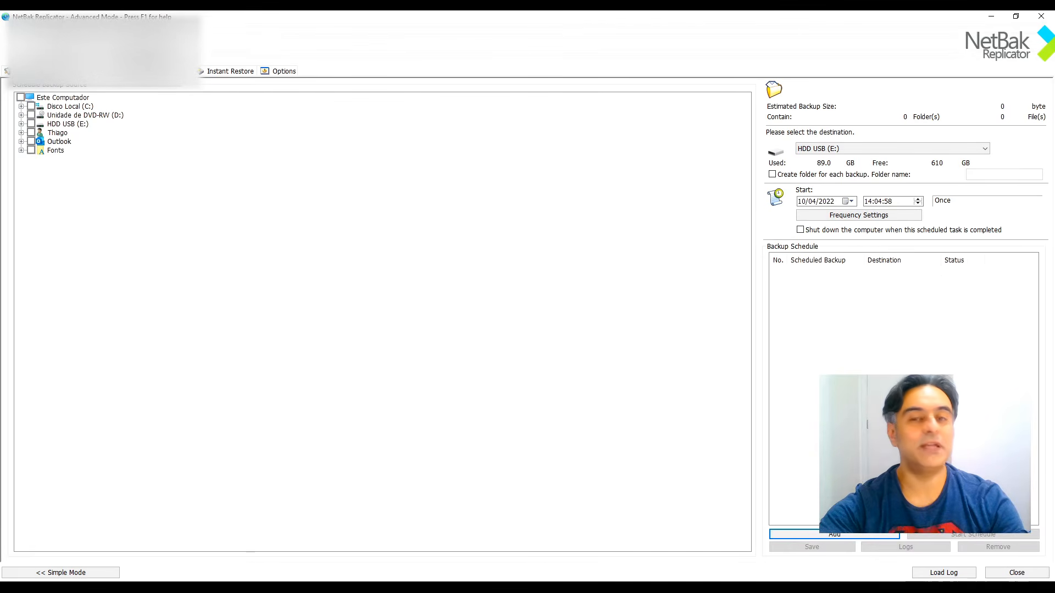
click(171, 72)
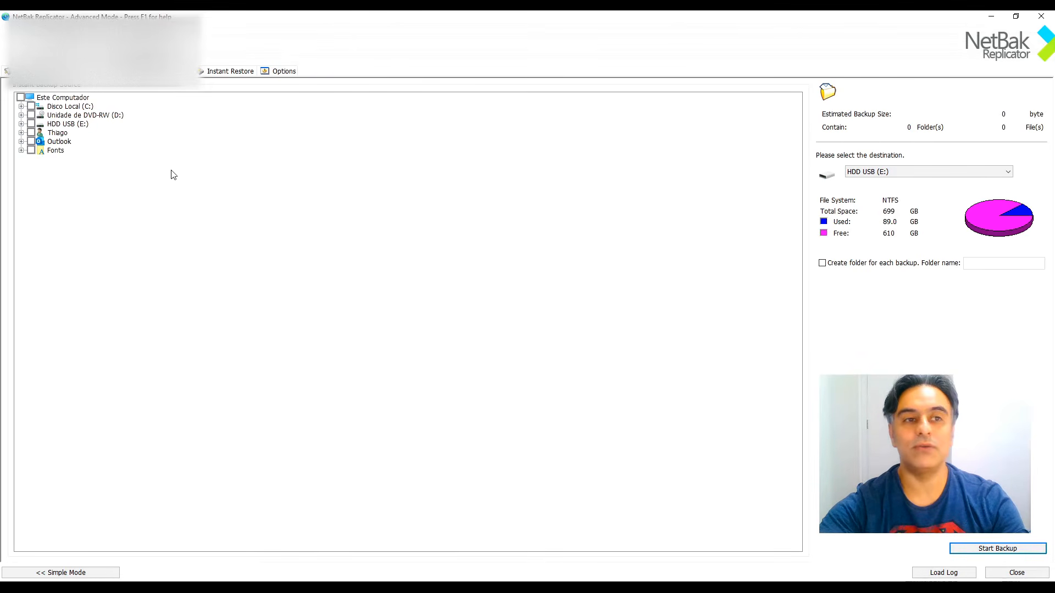
click(997, 549)
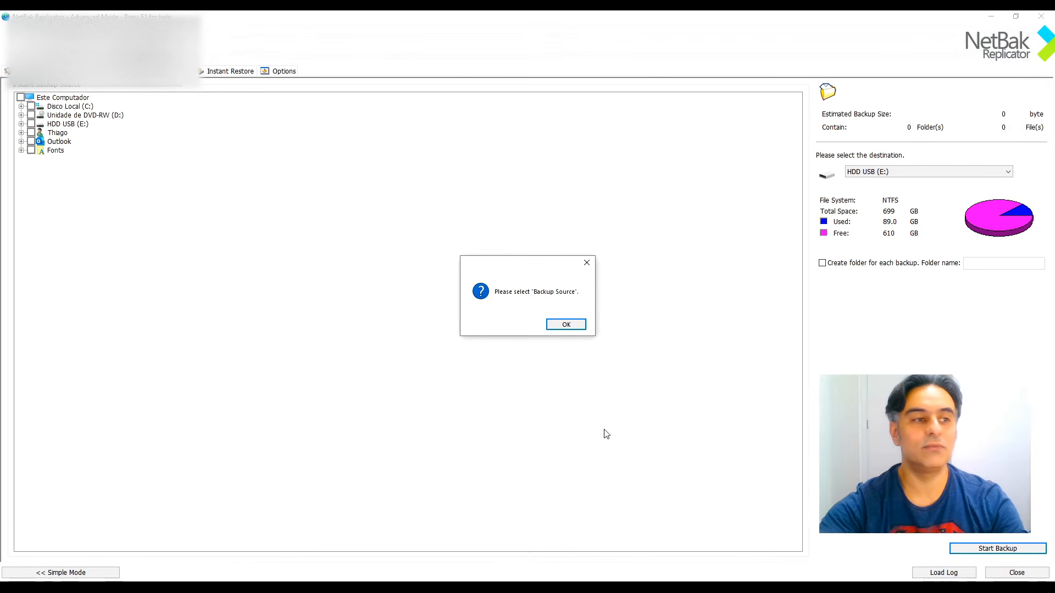
click(564, 326)
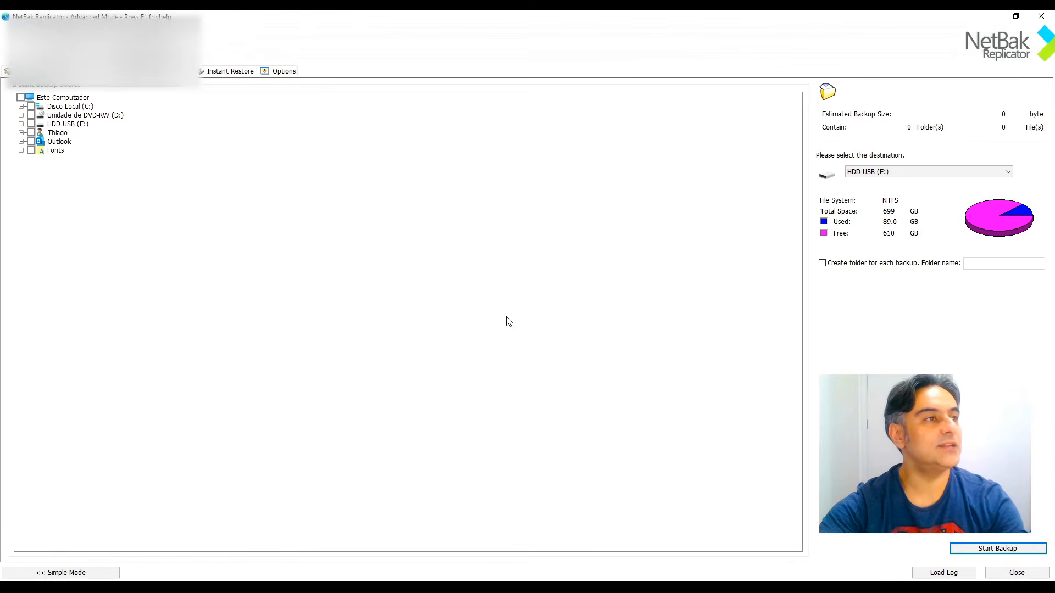
View the advanced settings and the e-mail notification options, and close them without changing anything
click(274, 74)
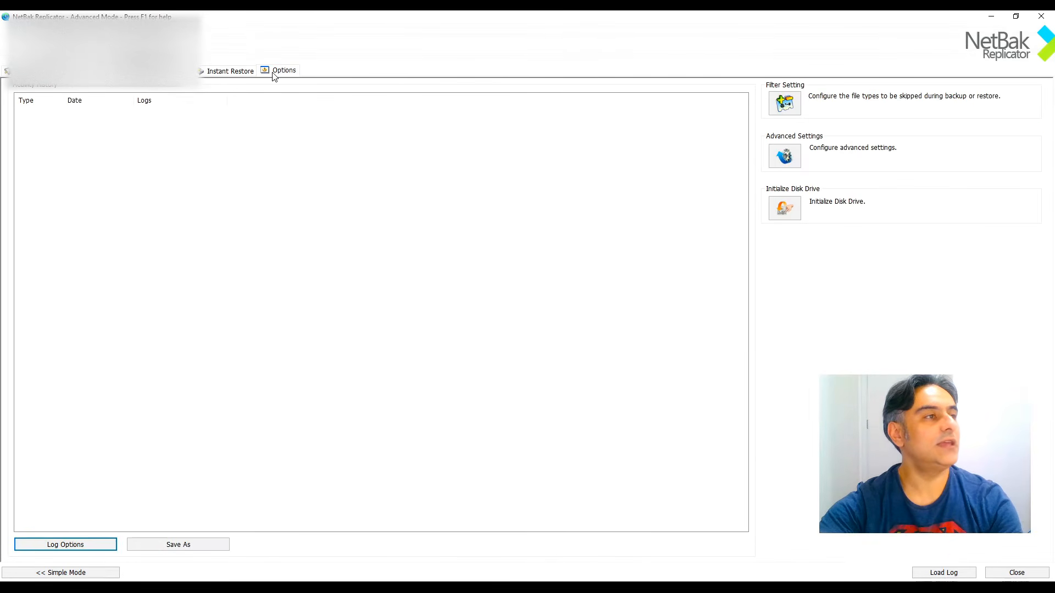
click(786, 160)
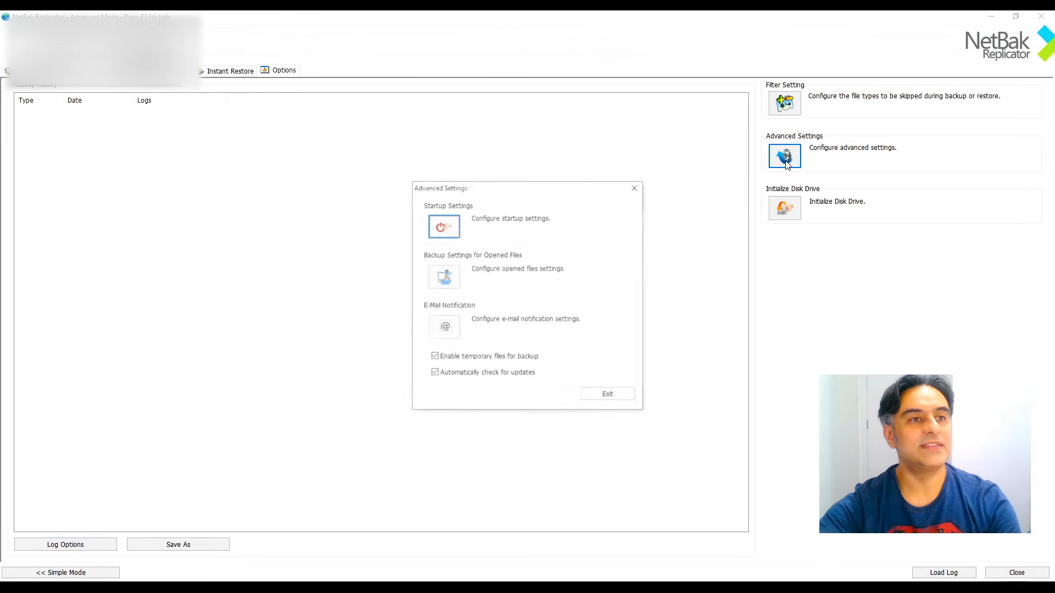
click(443, 328)
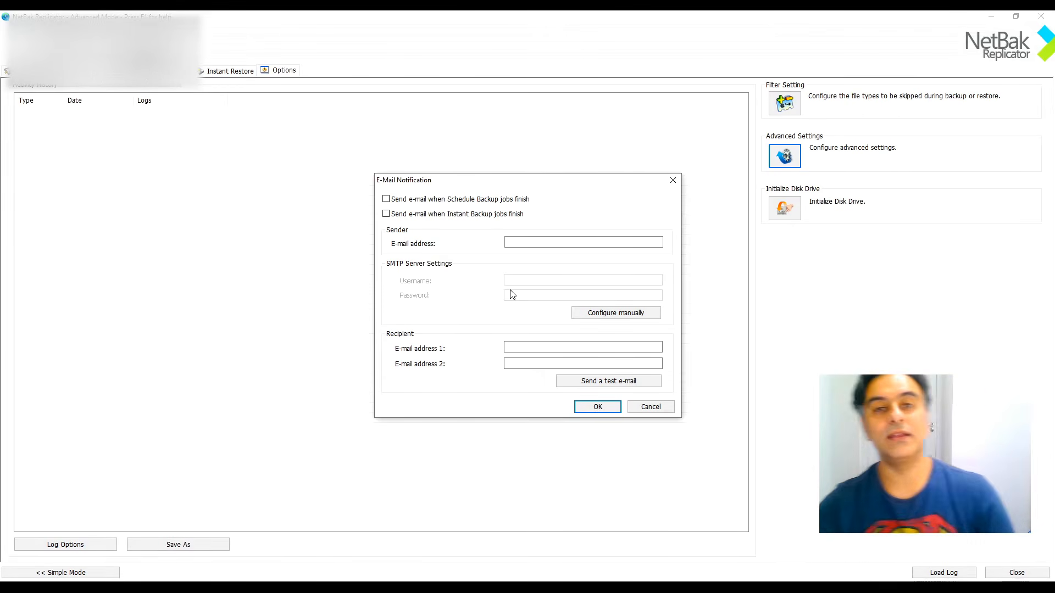
click(651, 407)
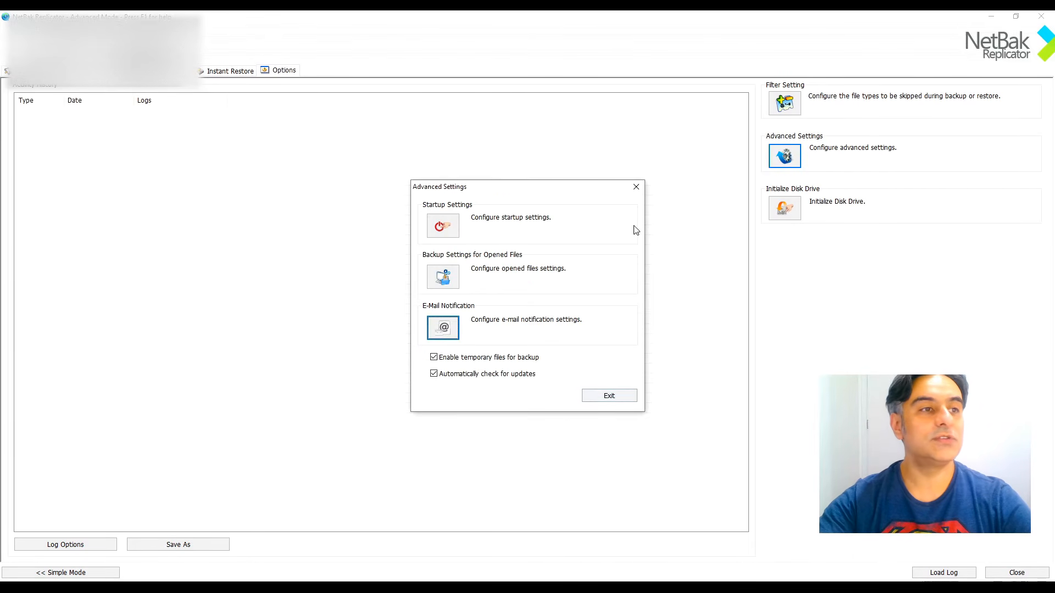
click(637, 187)
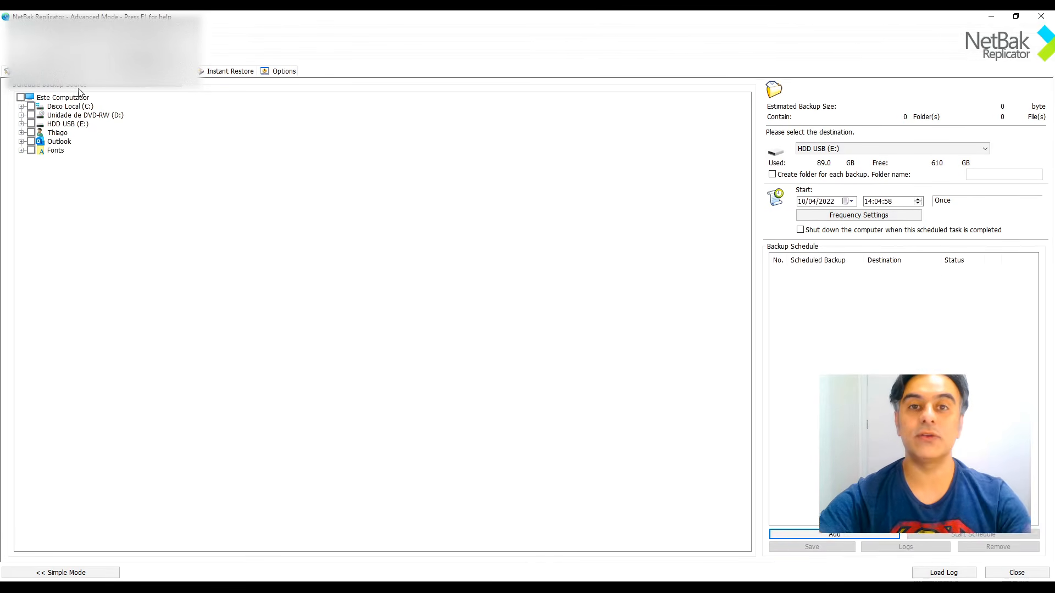
Select the Documents folder in the user's profile under Users on Disco Local (C:) as the scheduled backup source
click(21, 107)
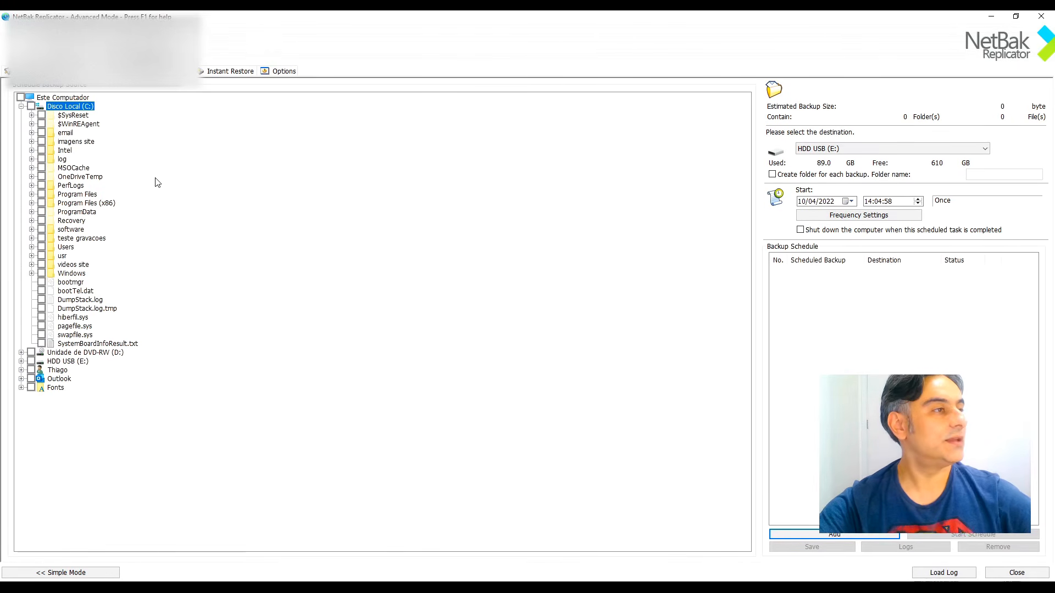
click(32, 247)
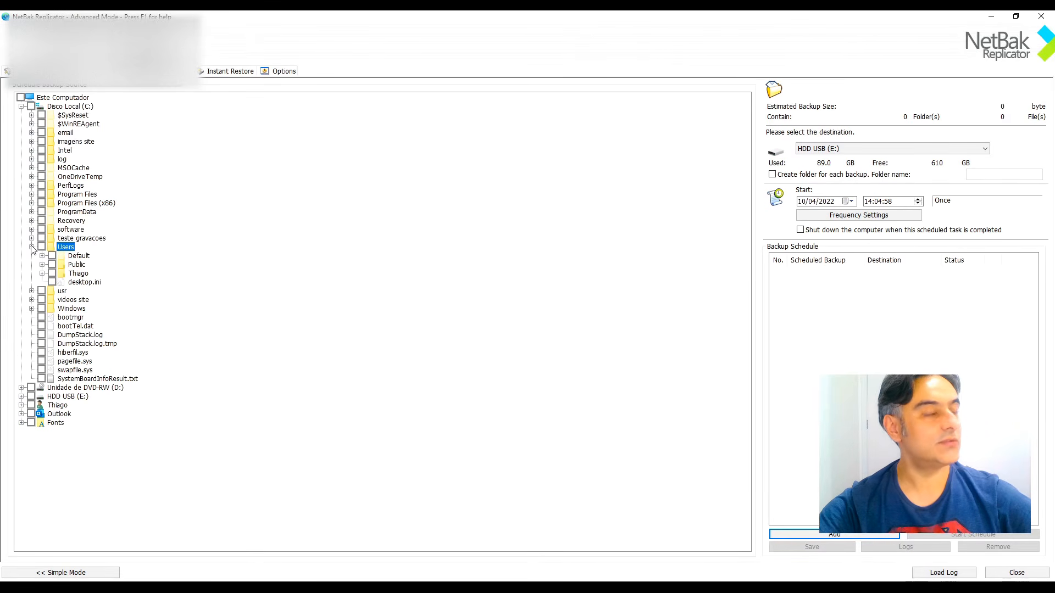
click(42, 273)
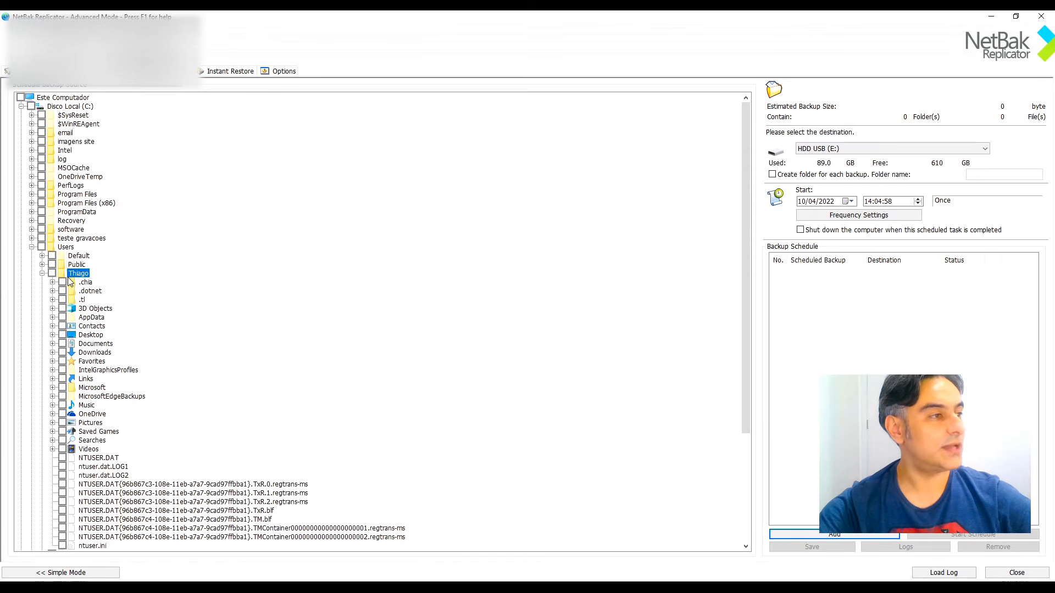
click(62, 344)
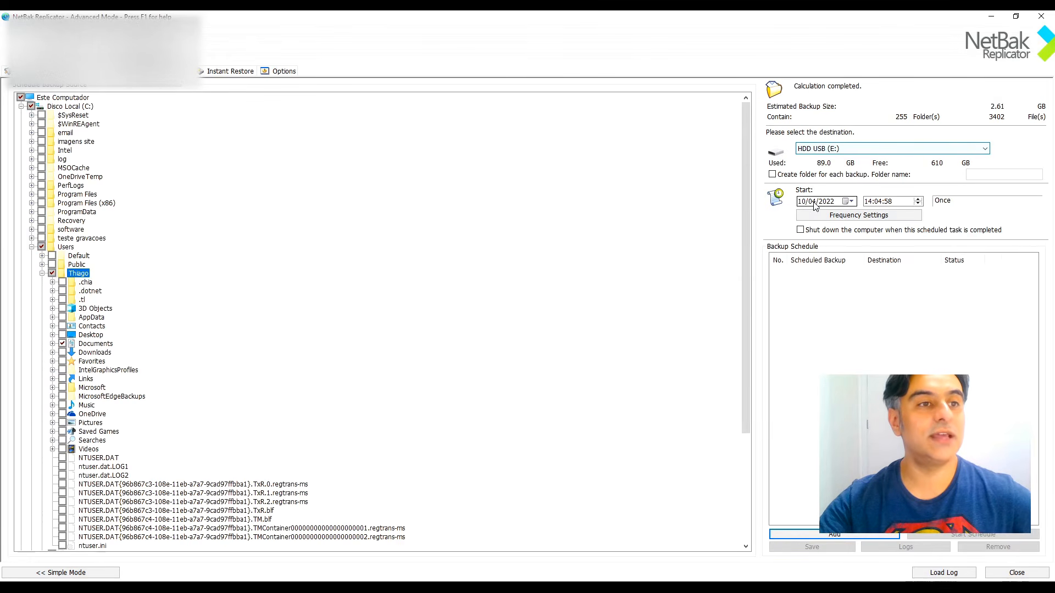
Set the scheduled backup's start time to 14:15:00 and enable Repeat on selected day in its frequency settings
click(870, 203)
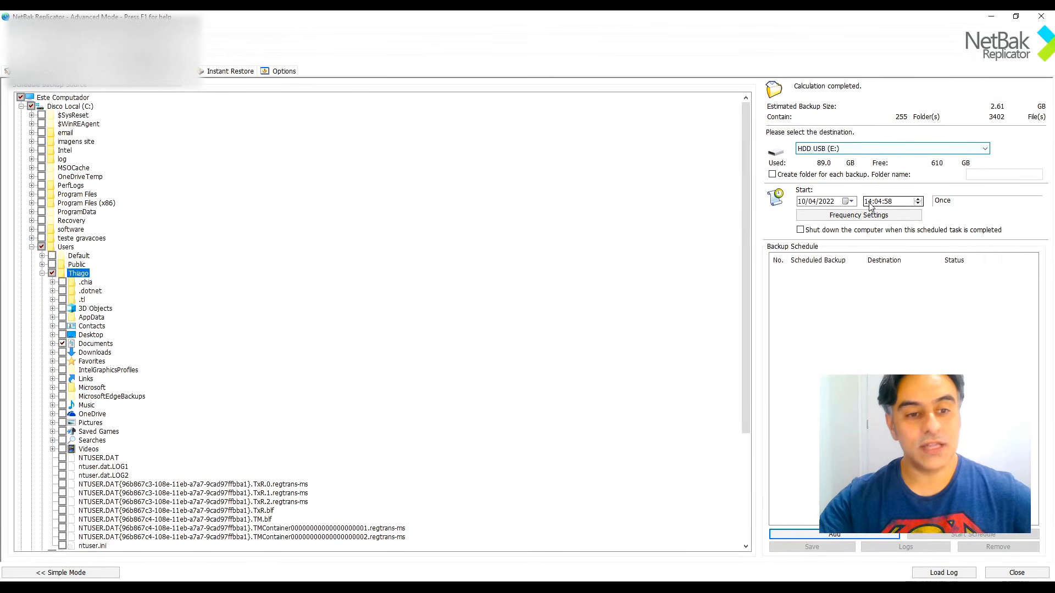
click(869, 202)
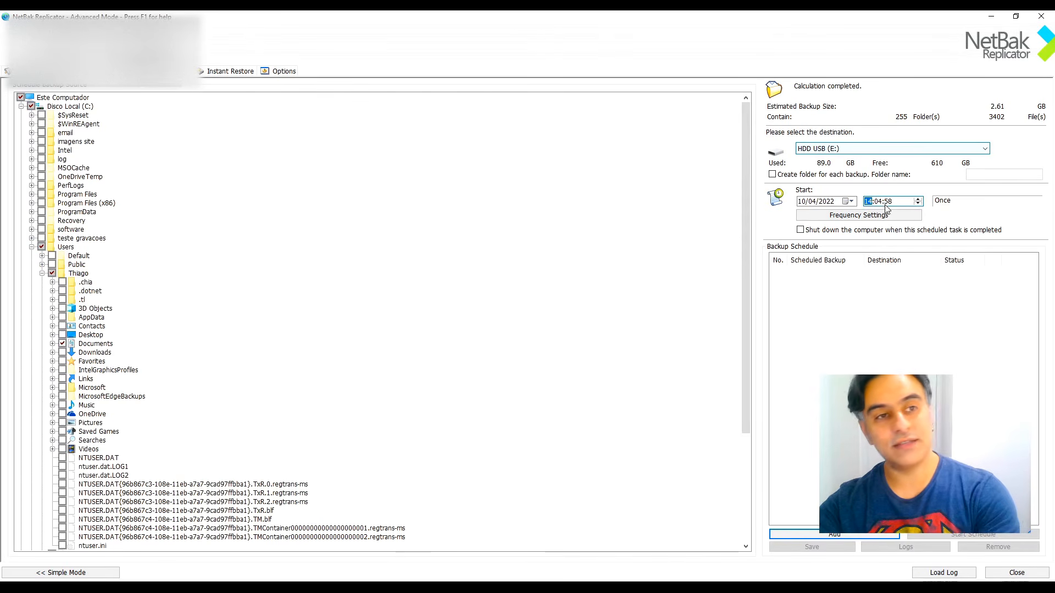
click(877, 202)
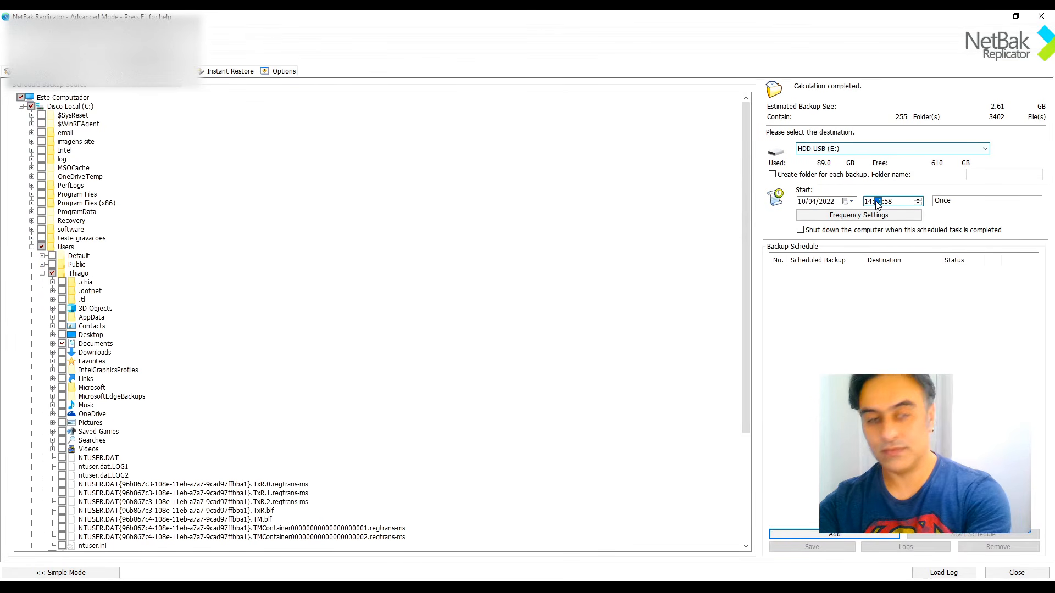
click(889, 202)
text(00)
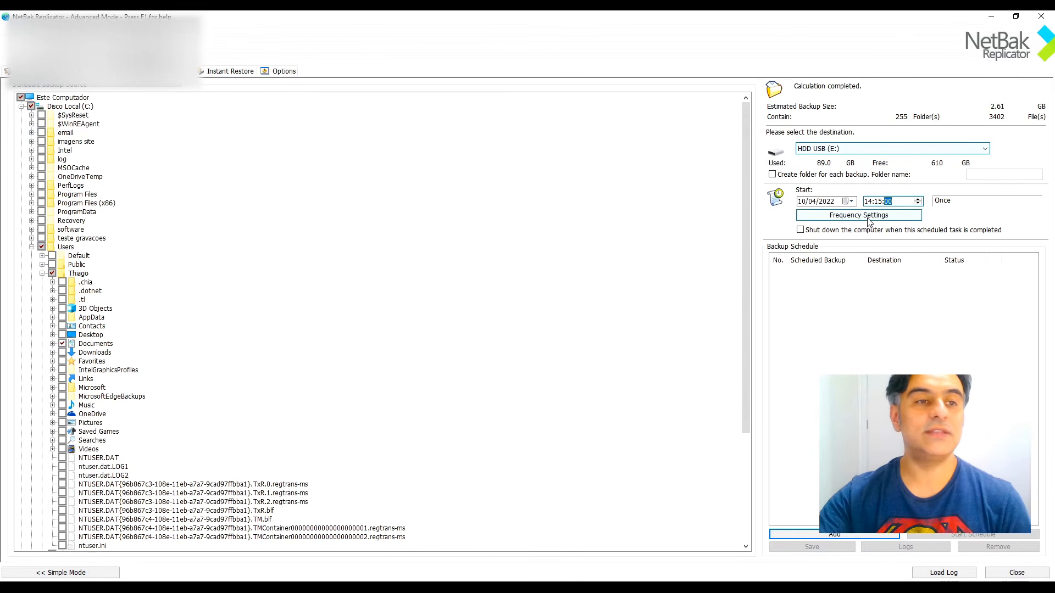
click(869, 220)
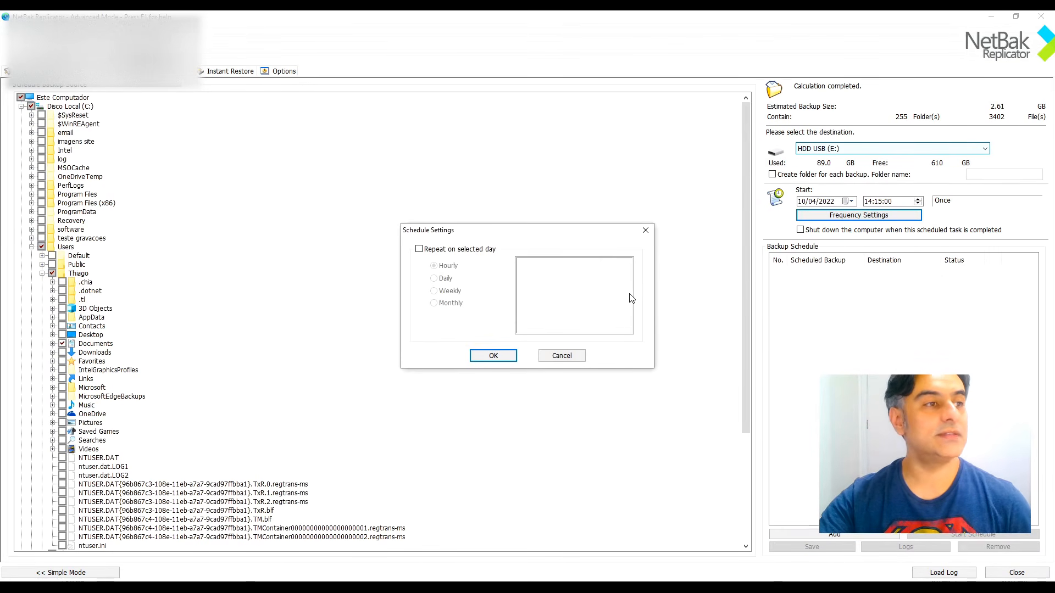
click(420, 250)
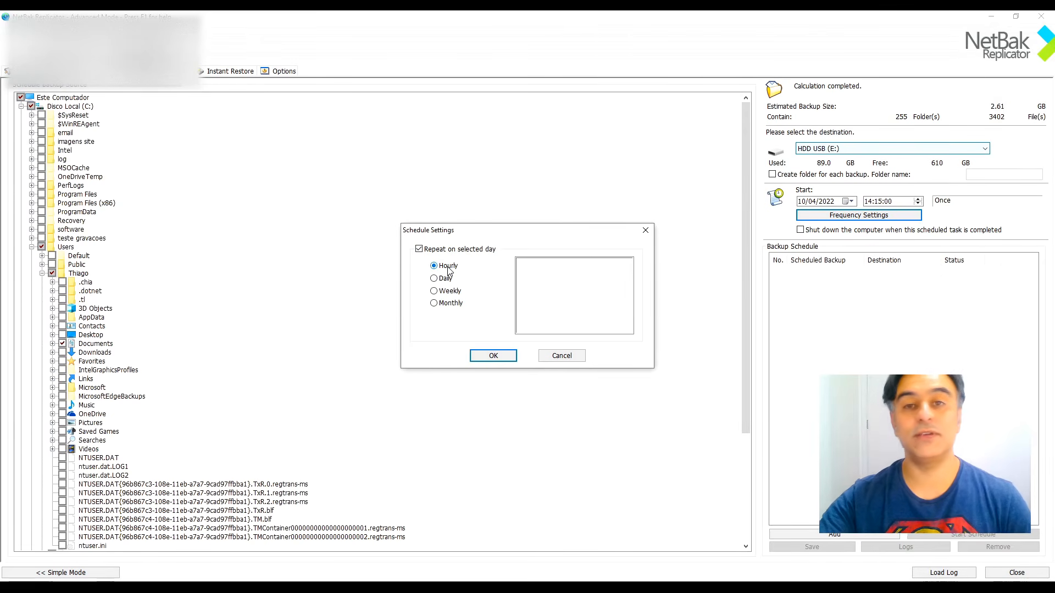
Try a weekly repetition on Monday, Wednesday and Friday, and show the monthly repetition option
click(434, 293)
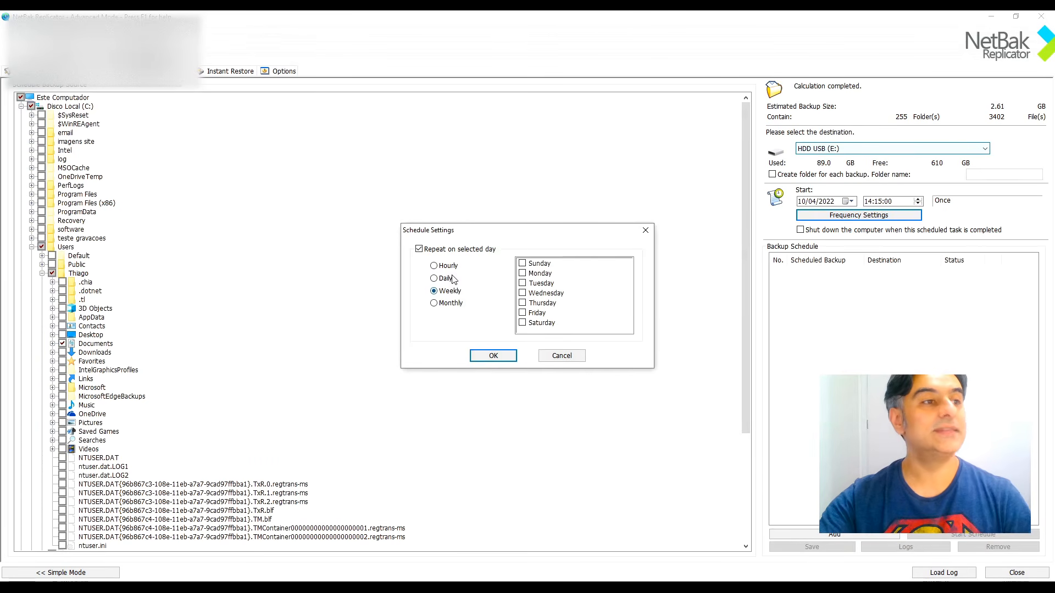
click(521, 273)
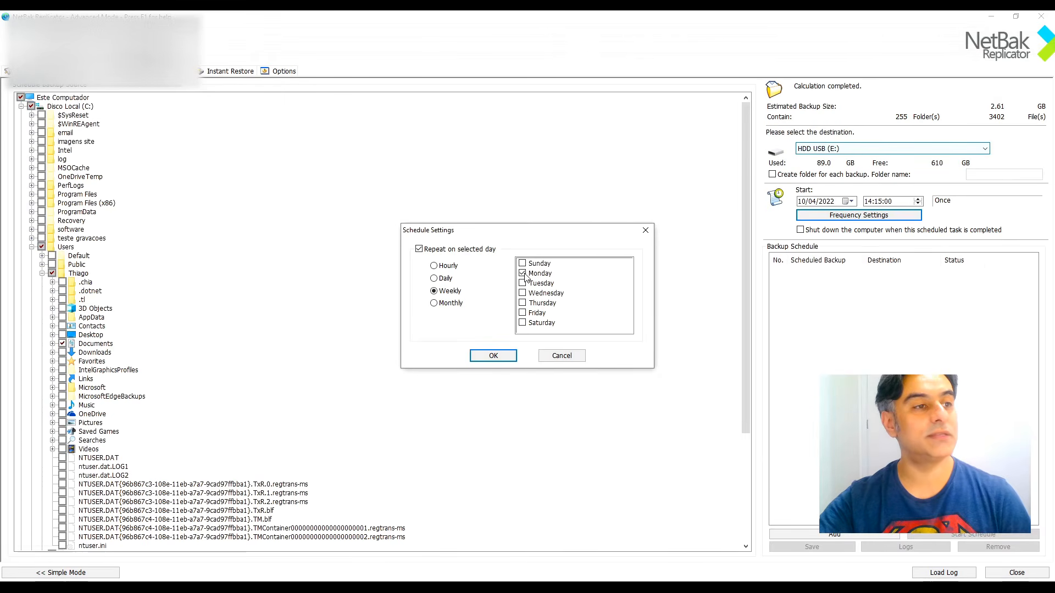
click(522, 293)
click(522, 312)
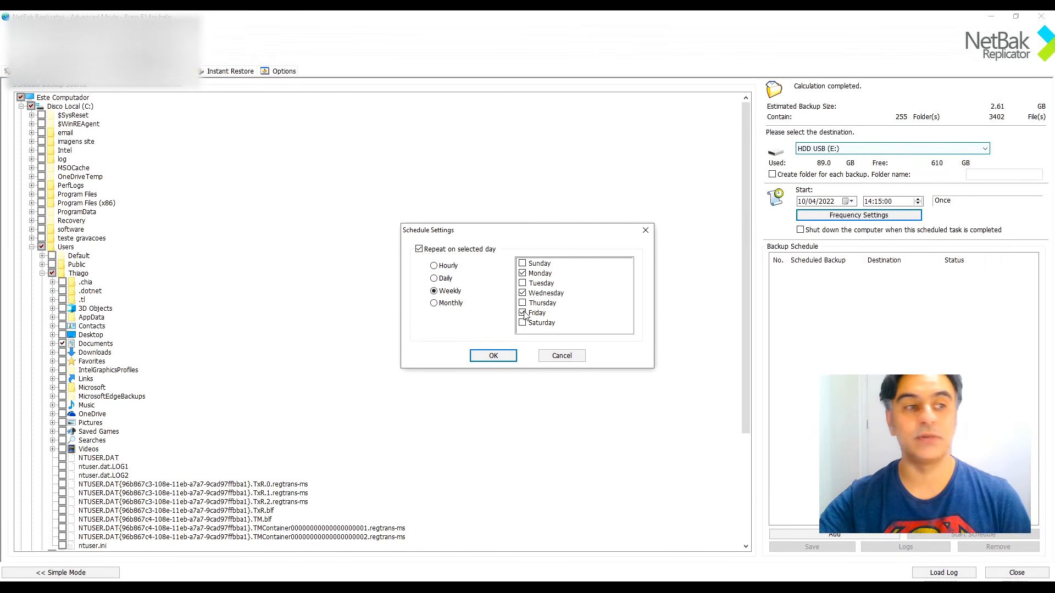
click(434, 303)
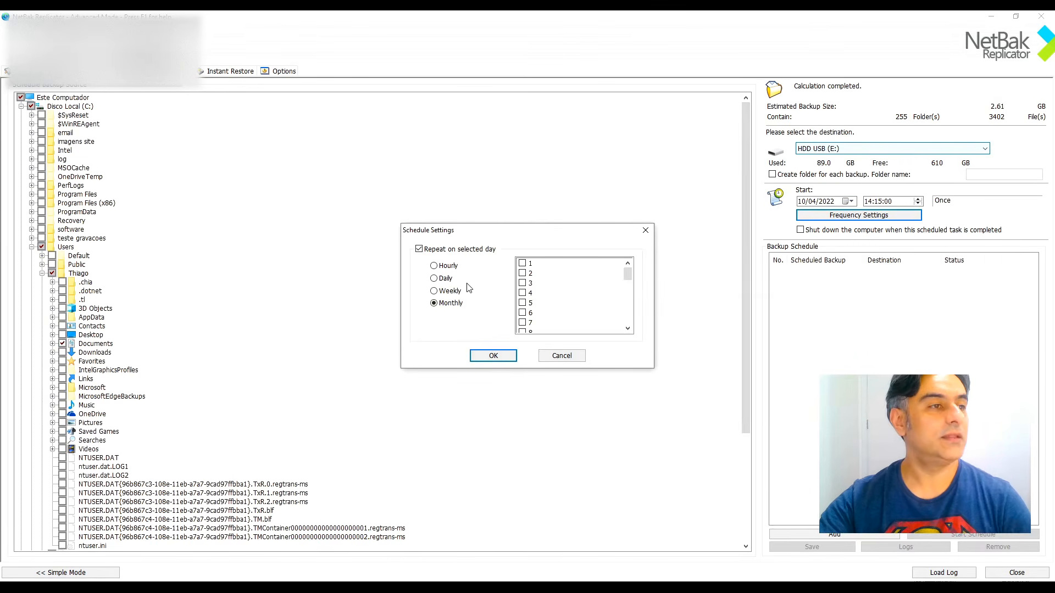
Set the repetition to Daily and add the job to the backup schedule
click(434, 279)
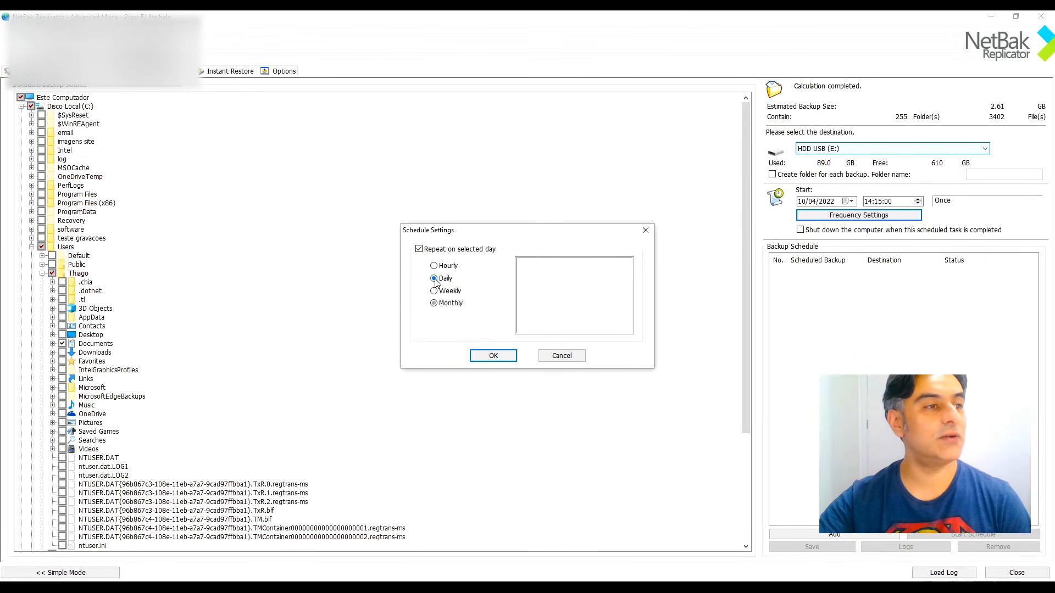
click(500, 354)
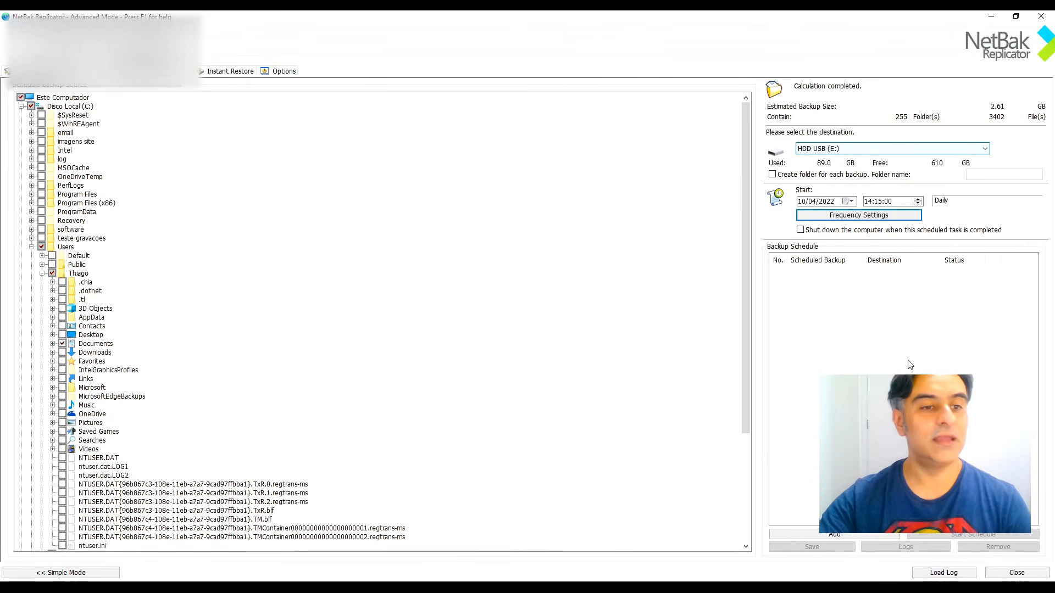
click(846, 536)
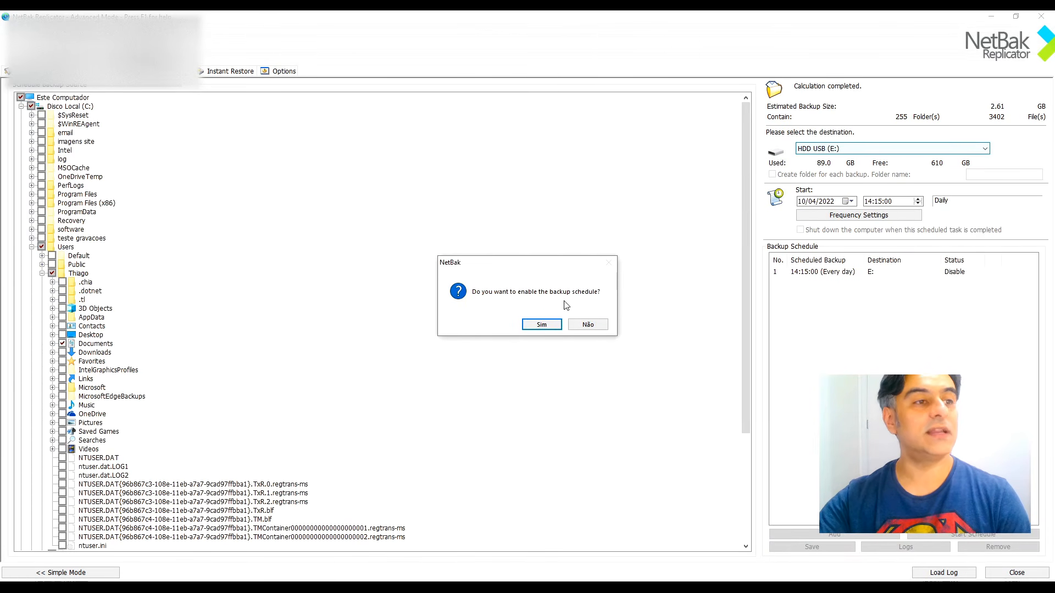
Enable the backup schedule and enter the Windows account password so the task can run without logging on
click(541, 325)
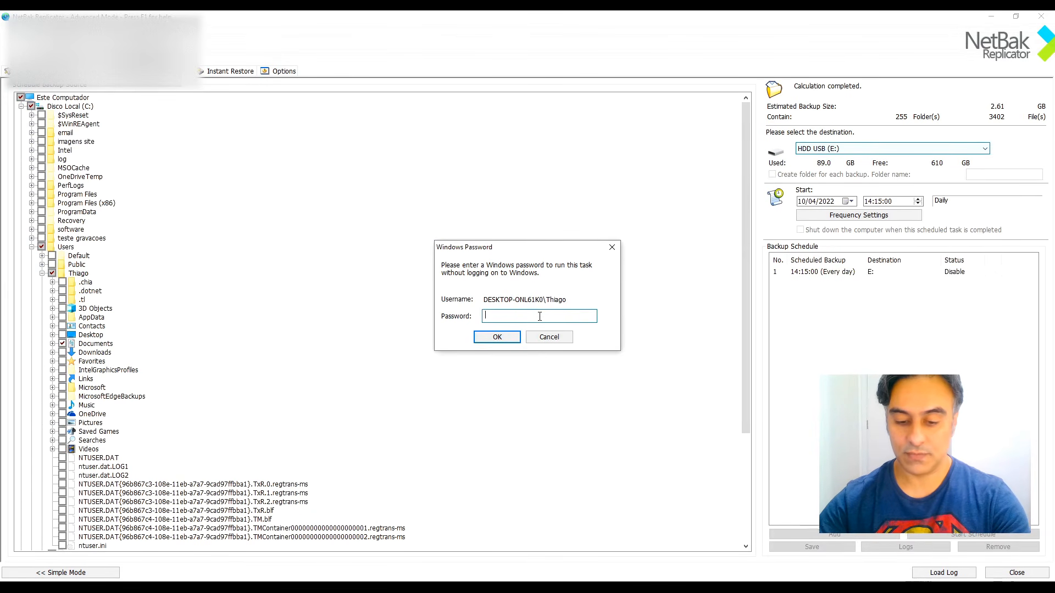
text(*****)
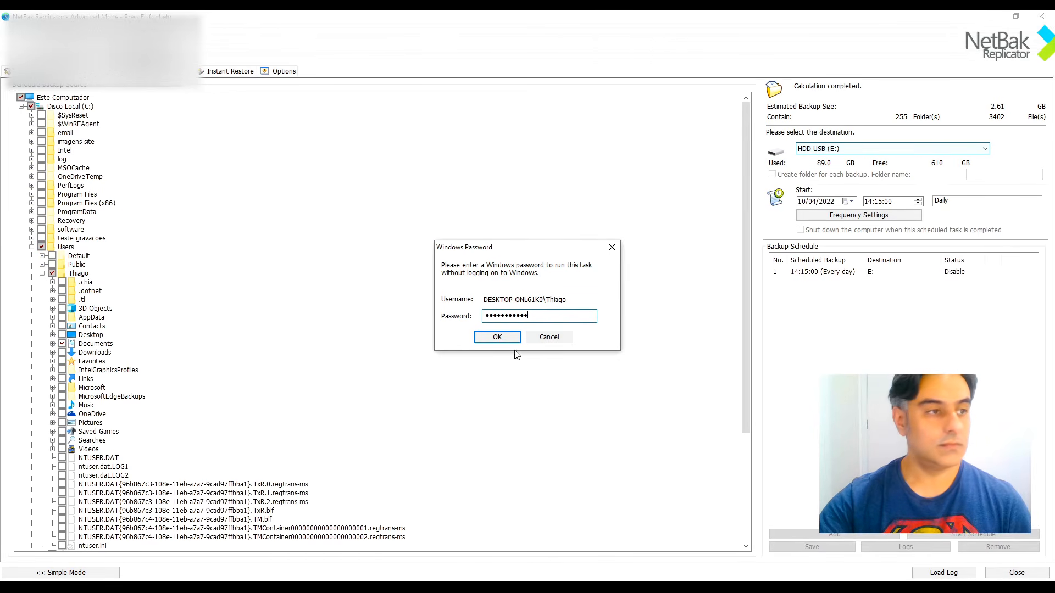
text(***)
click(497, 337)
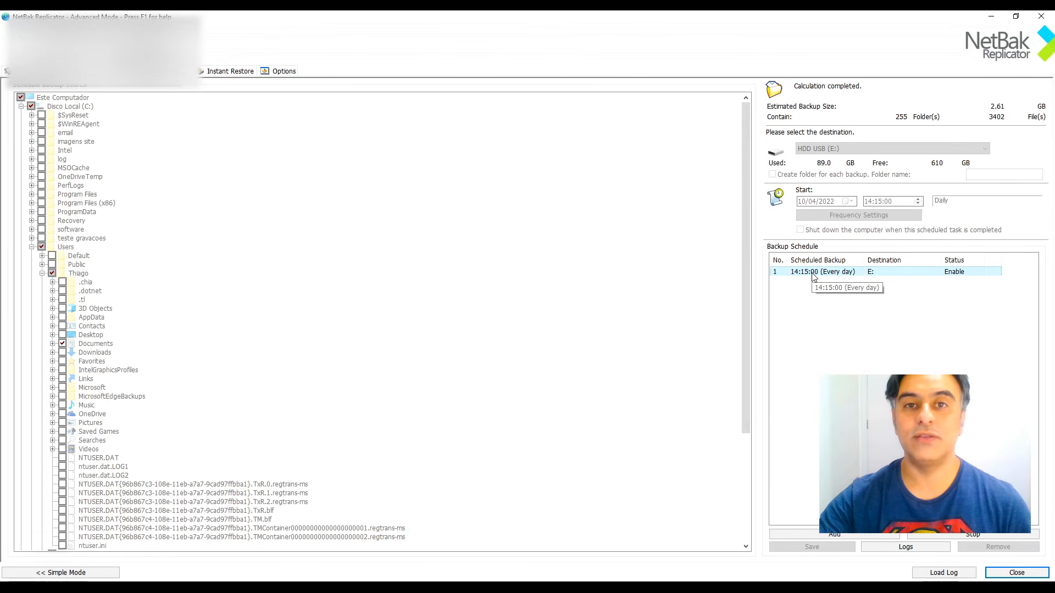
Check the system clock against the scheduled start time and watch the copy progress of the scheduled backup
key(super+alt+d)
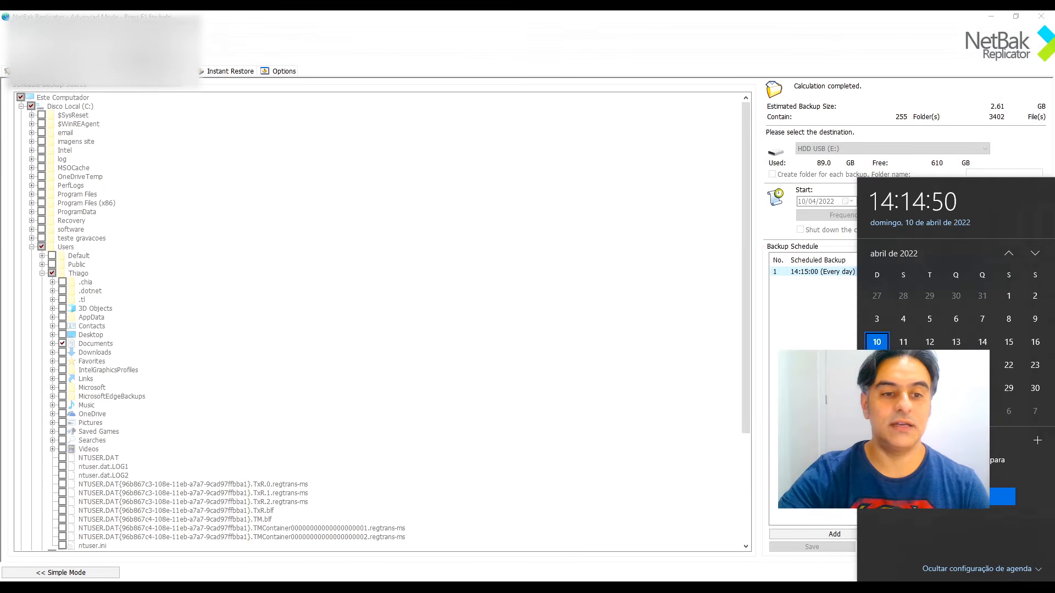
key(Escape)
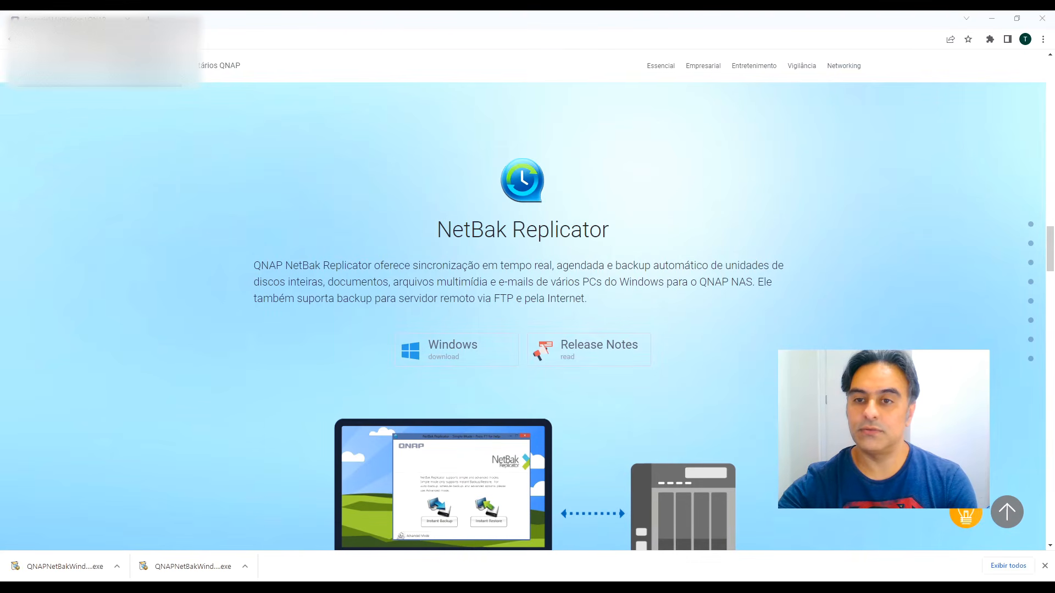
drag(501, 167, 553, 160)
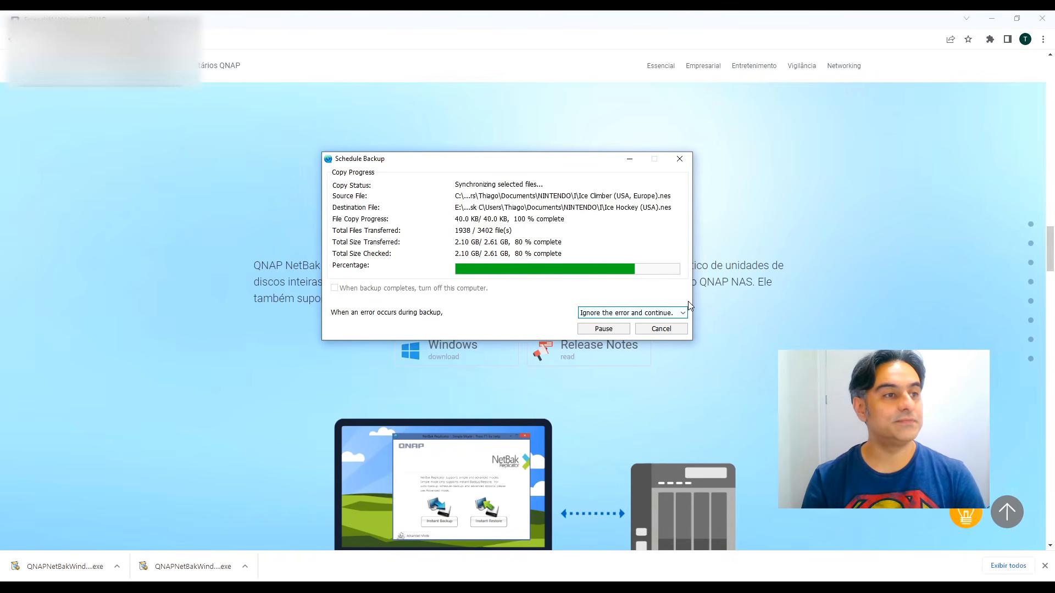
click(693, 303)
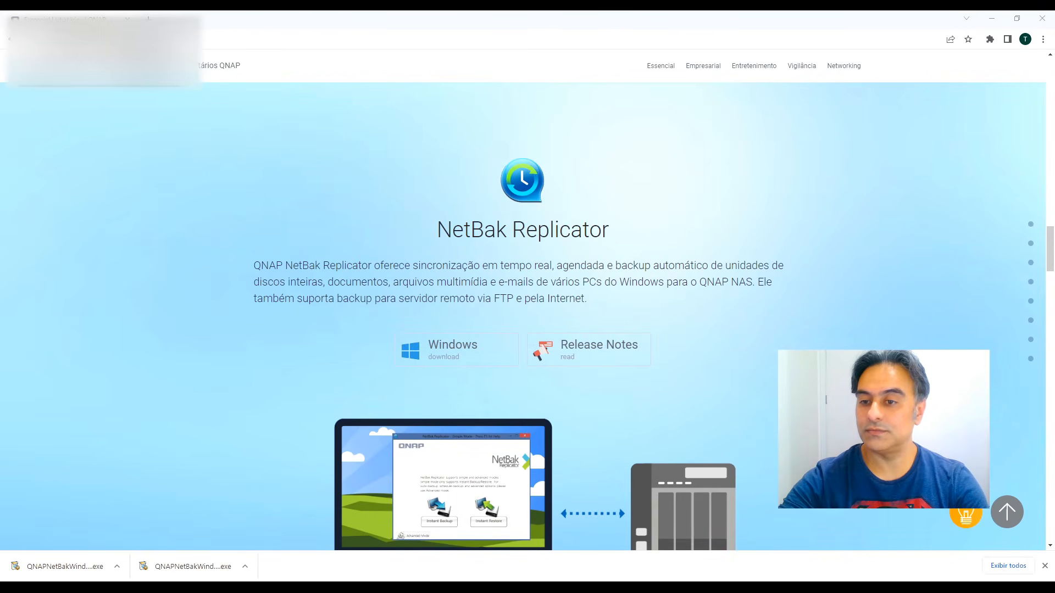
Switch back to NetBak Replicator, run the daily 14:15:00 backup job immediately and move its progress window aside
key(alt+Tab)
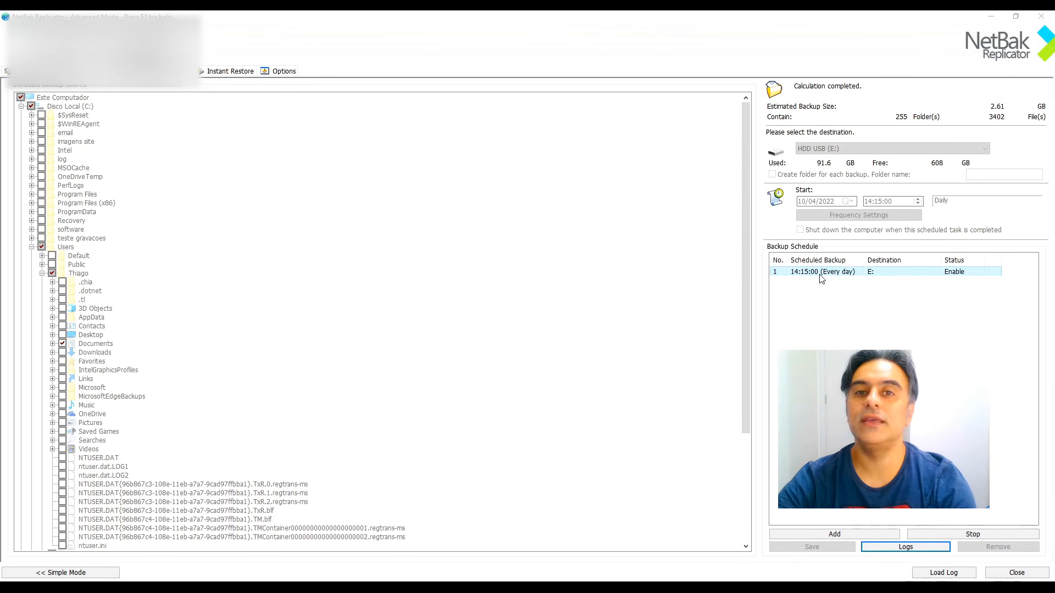
right_click(885, 276)
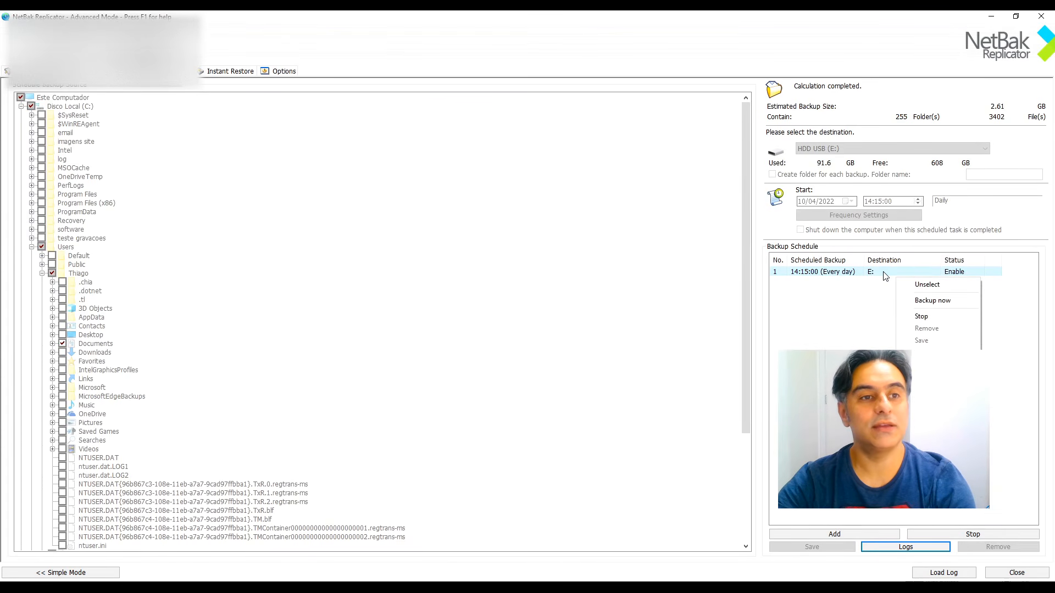
click(945, 302)
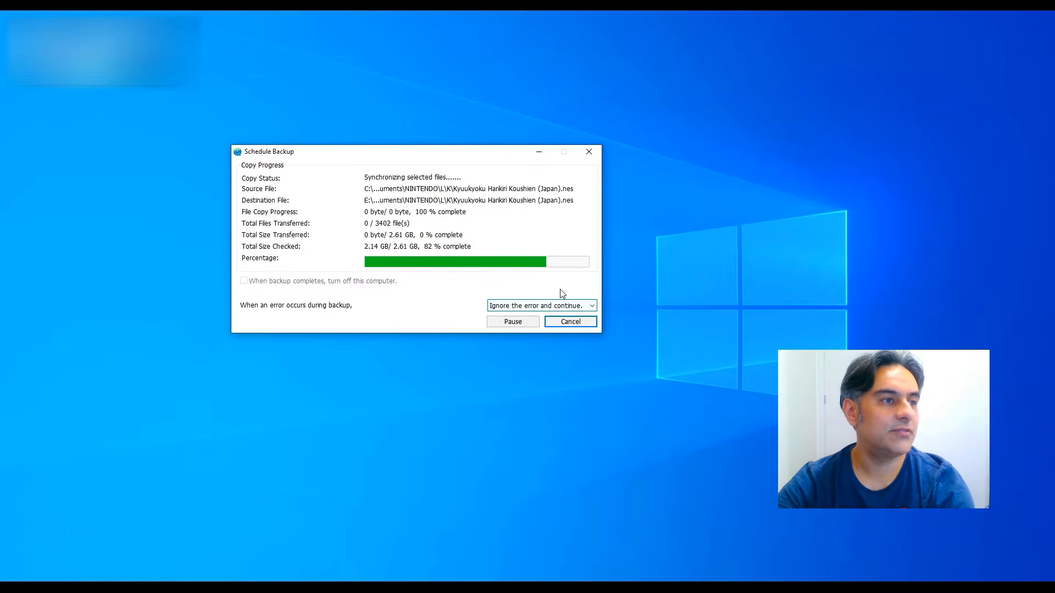
drag(483, 153, 564, 153)
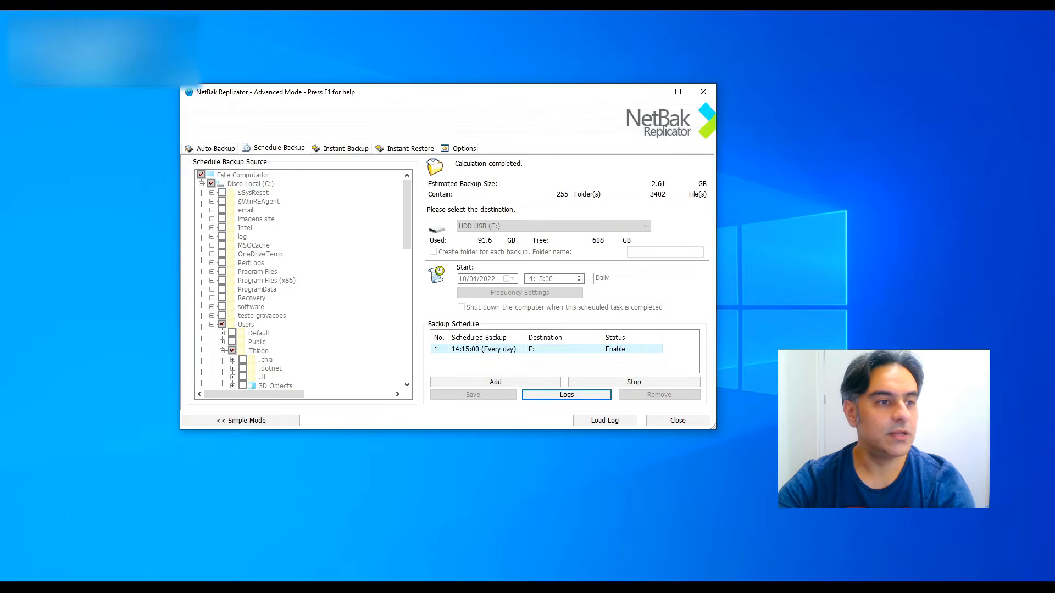
Open the scheduled backup logs, read the job-completion messages and individual file entries, and close the log window
click(547, 395)
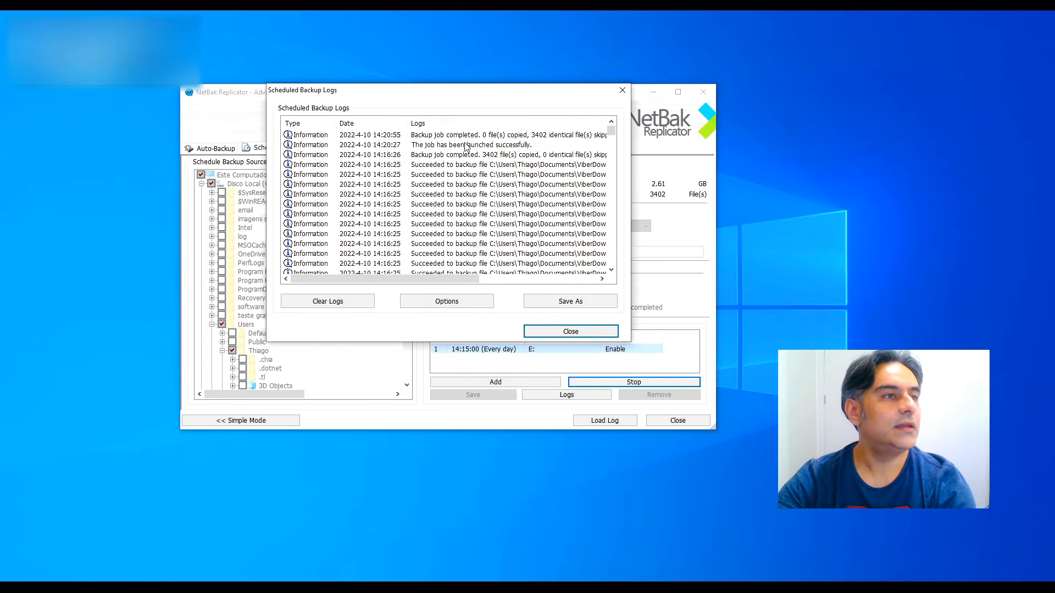
drag(463, 279, 498, 282)
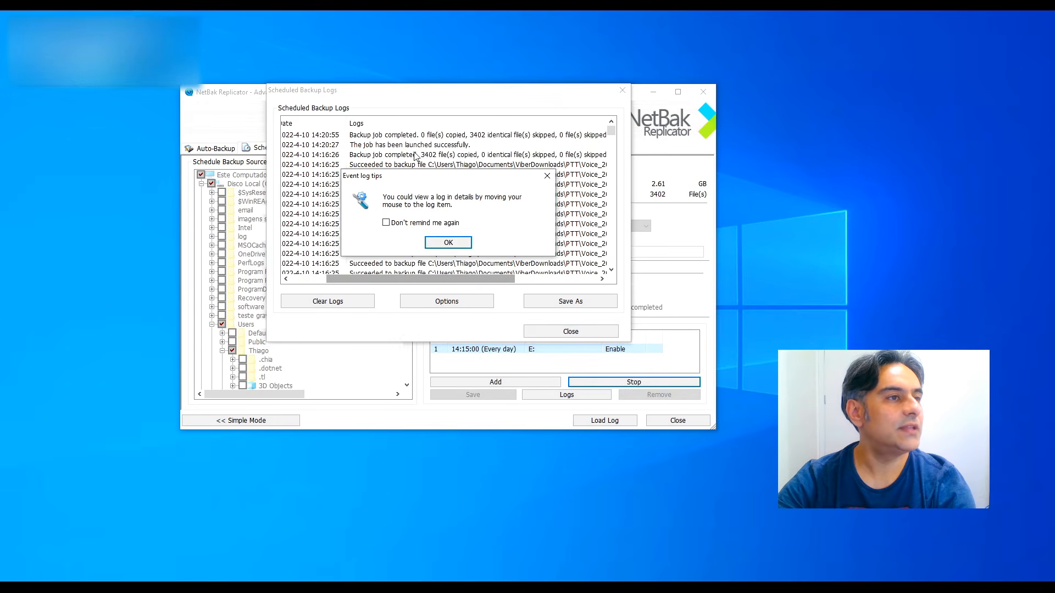
click(443, 241)
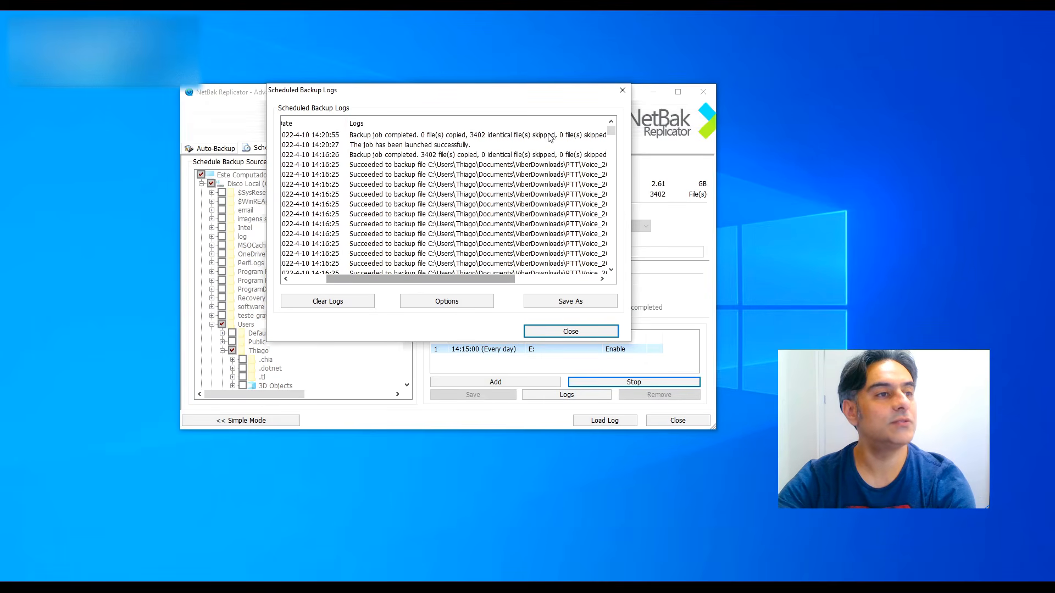
drag(499, 280, 447, 301)
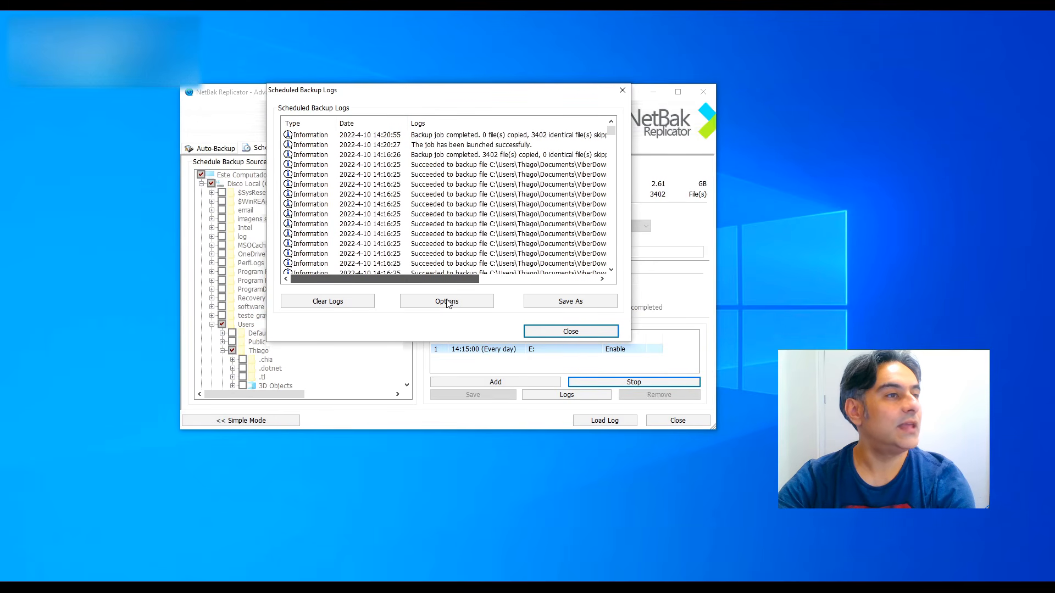
click(448, 302)
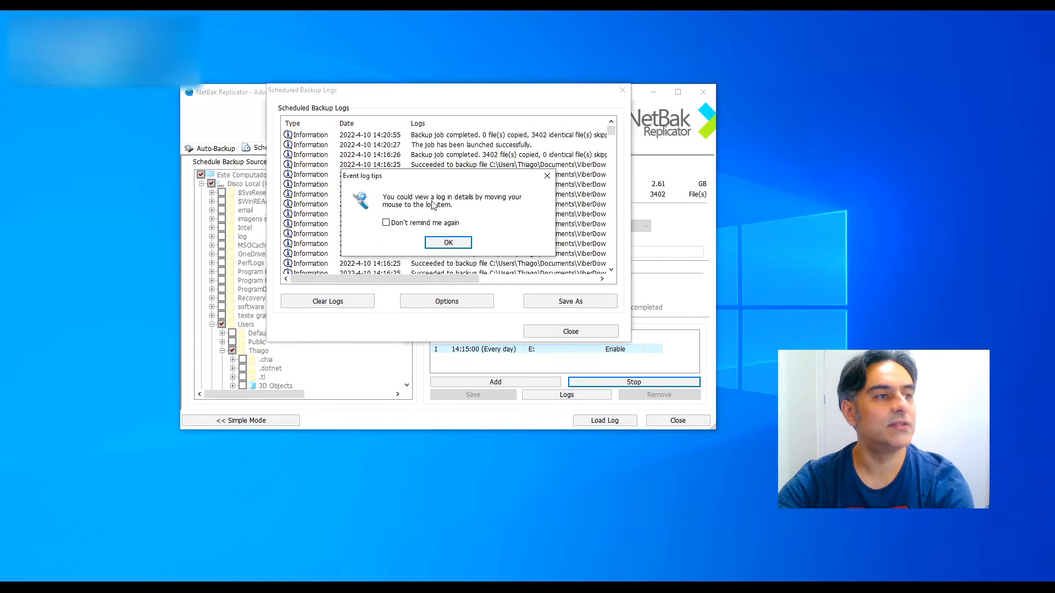
click(442, 245)
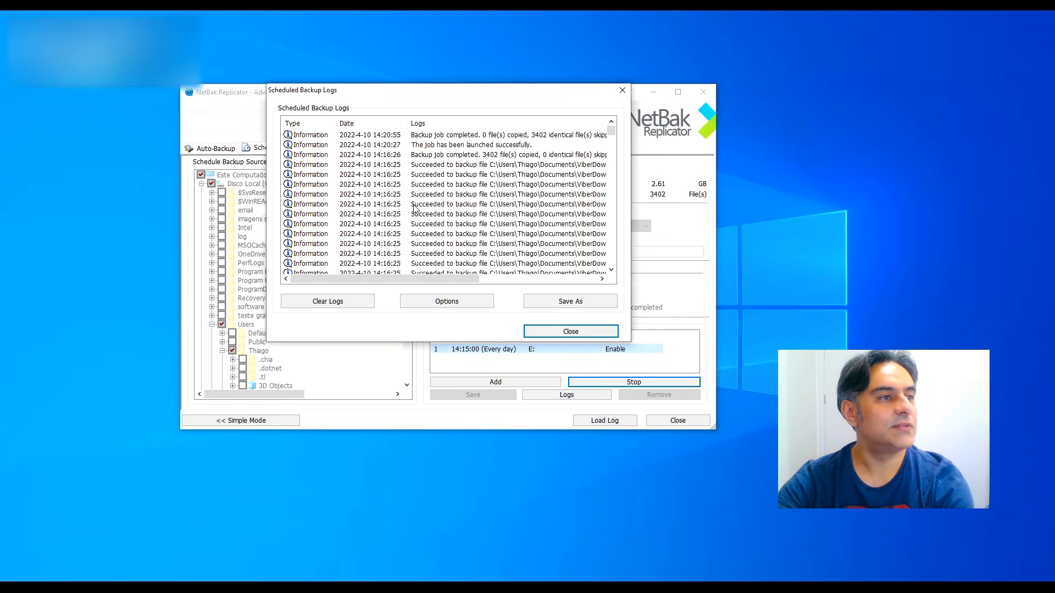
scroll(421, 227, down, 1)
mouse_move(611, 132)
mouse_down()
mouse_move(616, 273)
mouse_move(621, 122)
mouse_up()
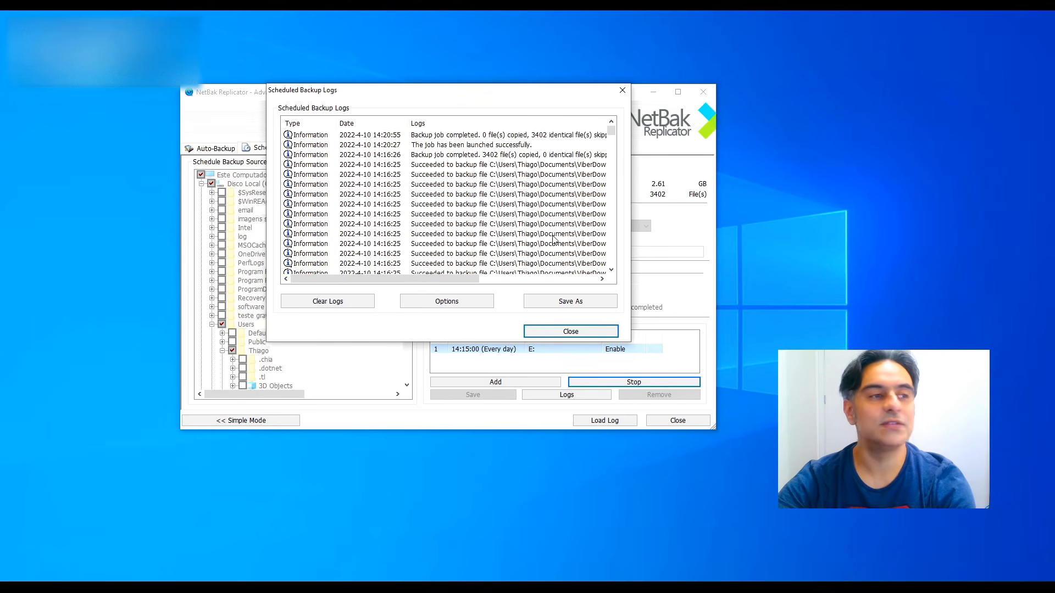
click(623, 91)
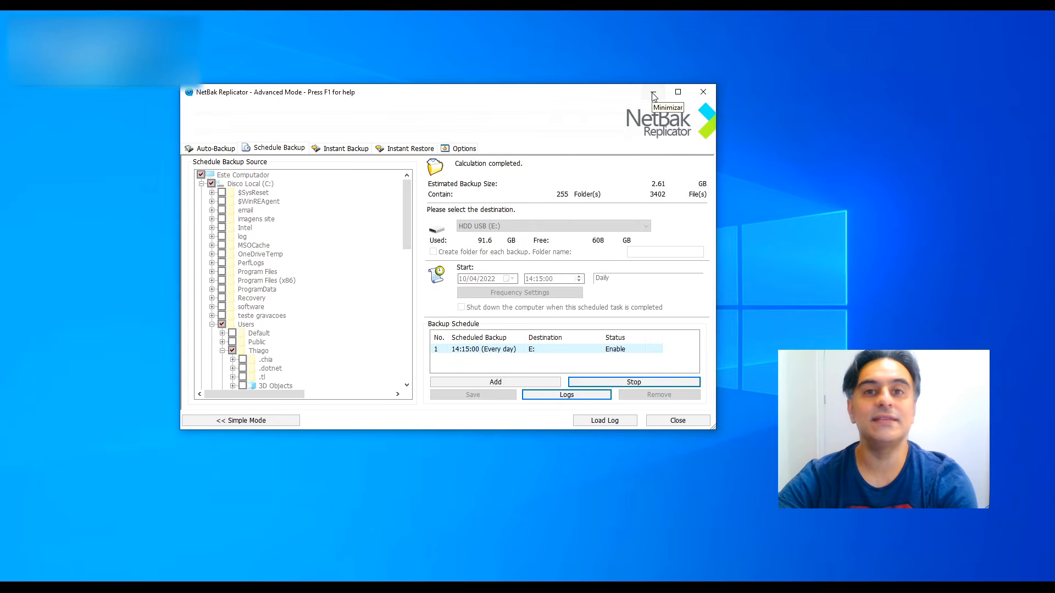
Close the NetBak Replicator window, switch to File Explorer and open the NetBakData folder on the HDD USB (E:) drive
click(700, 96)
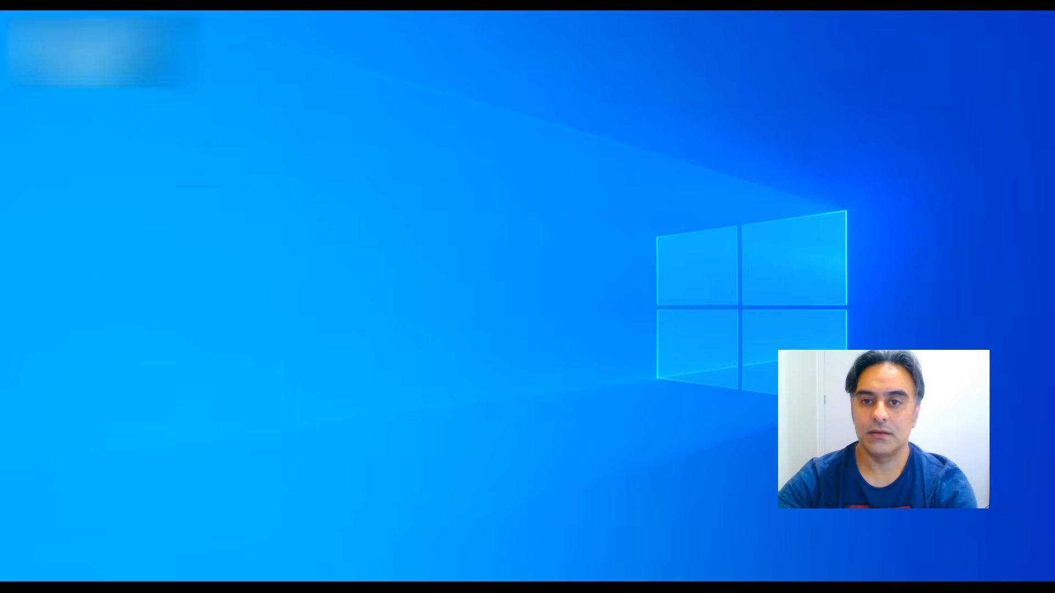
drag(458, 128, 466, 11)
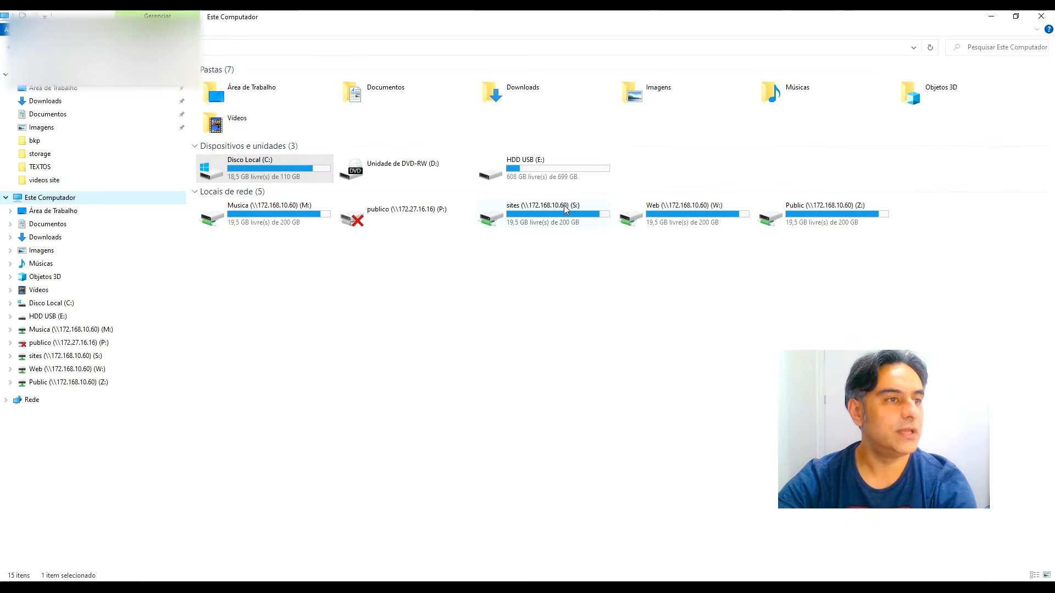
double_click(547, 169)
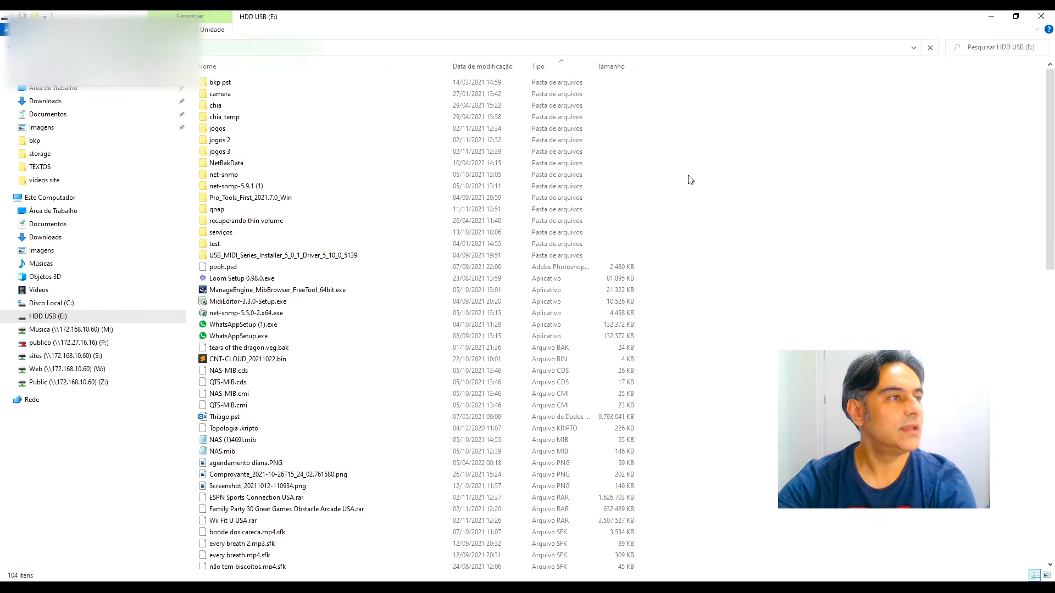
click(221, 164)
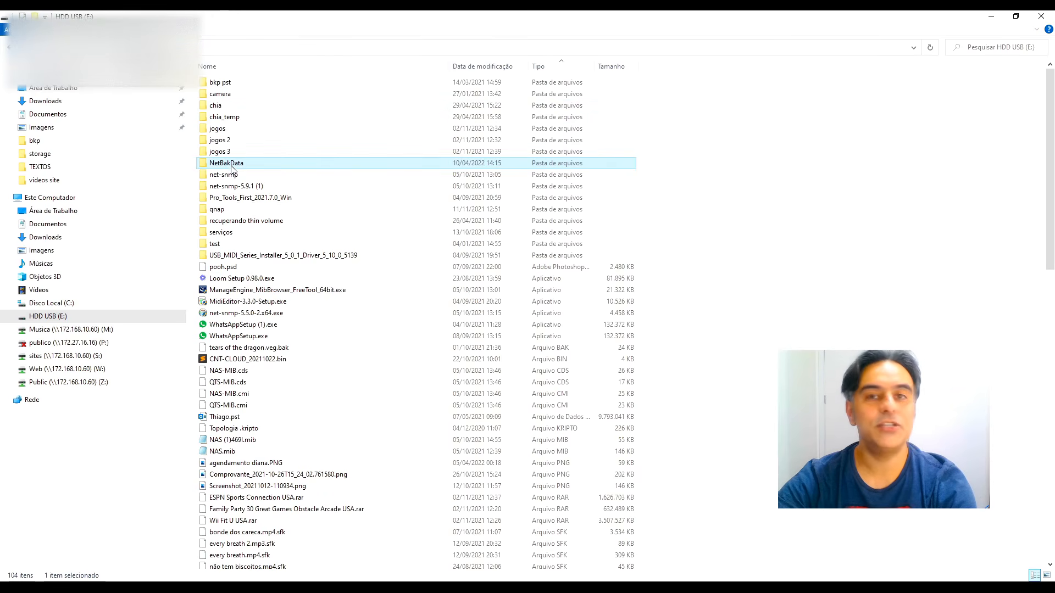
double_click(236, 168)
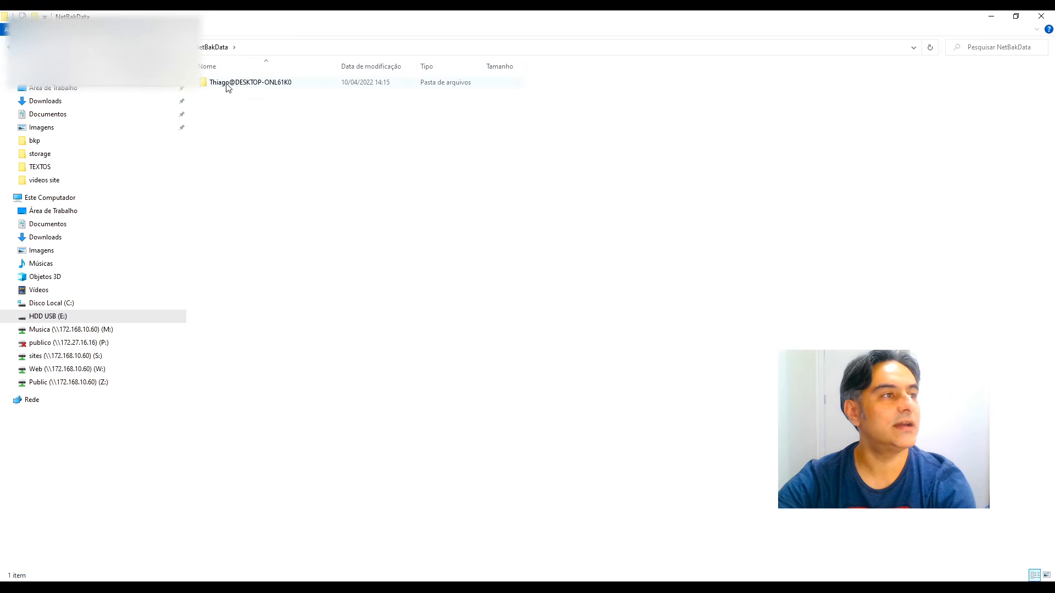
Browse the computer's backup folder through Disk C, Users and the user's profile to Documents, and examine the copied files
mouse_move(223, 88)
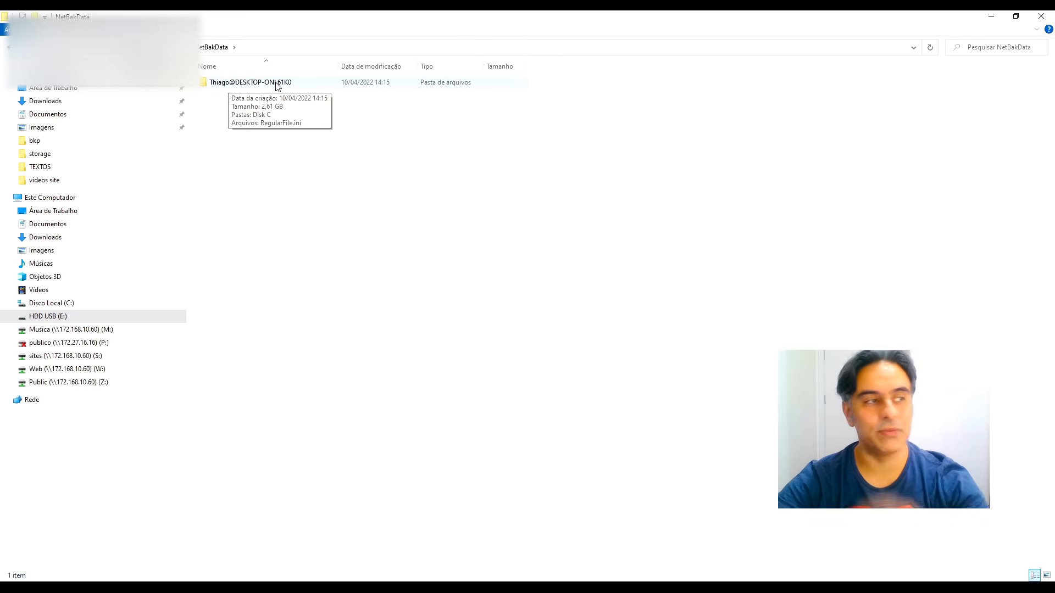
double_click(277, 83)
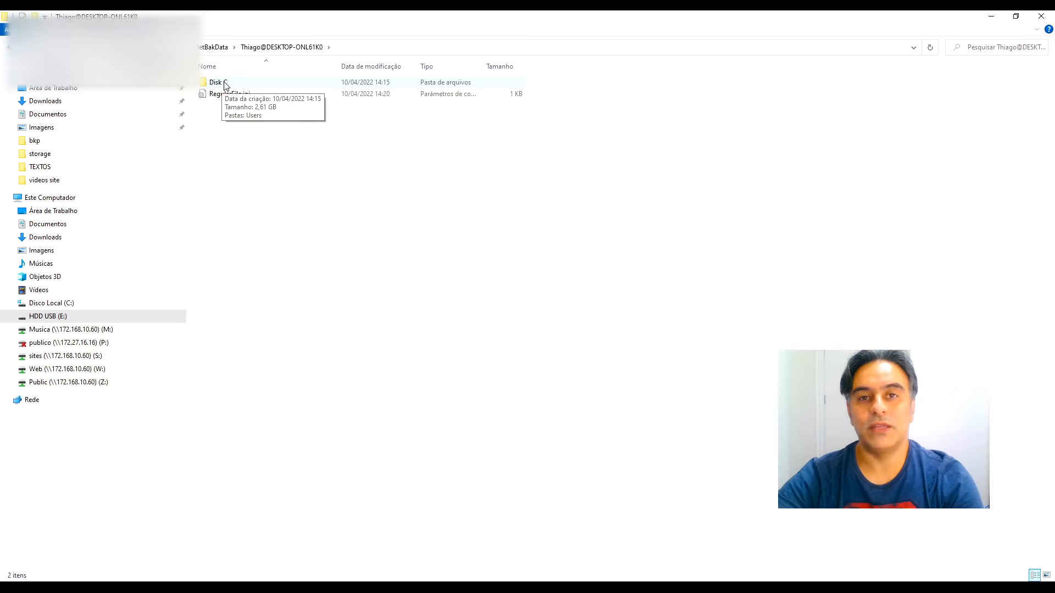
double_click(225, 84)
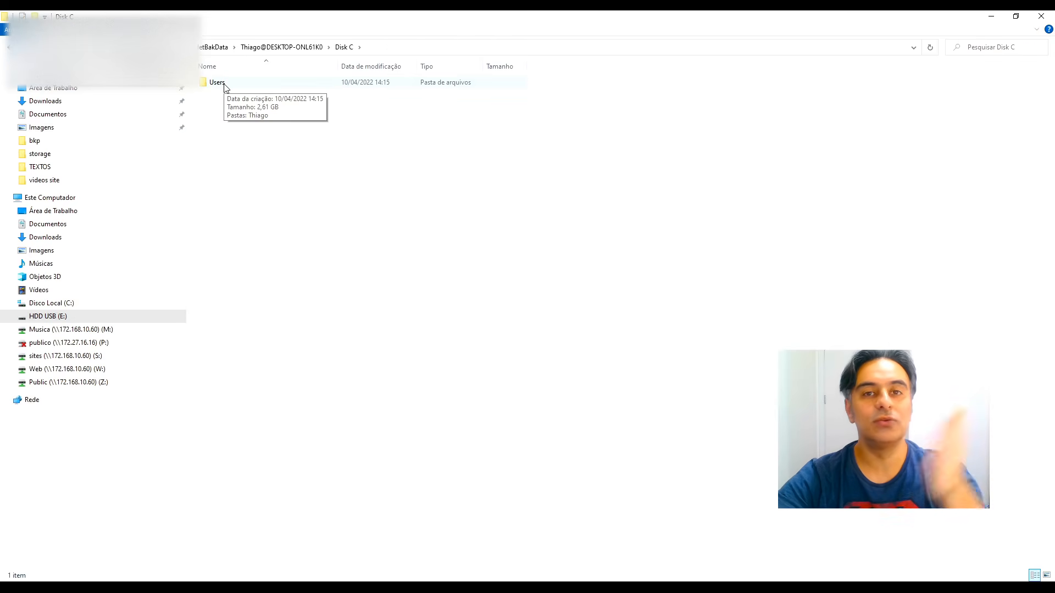
double_click(217, 82)
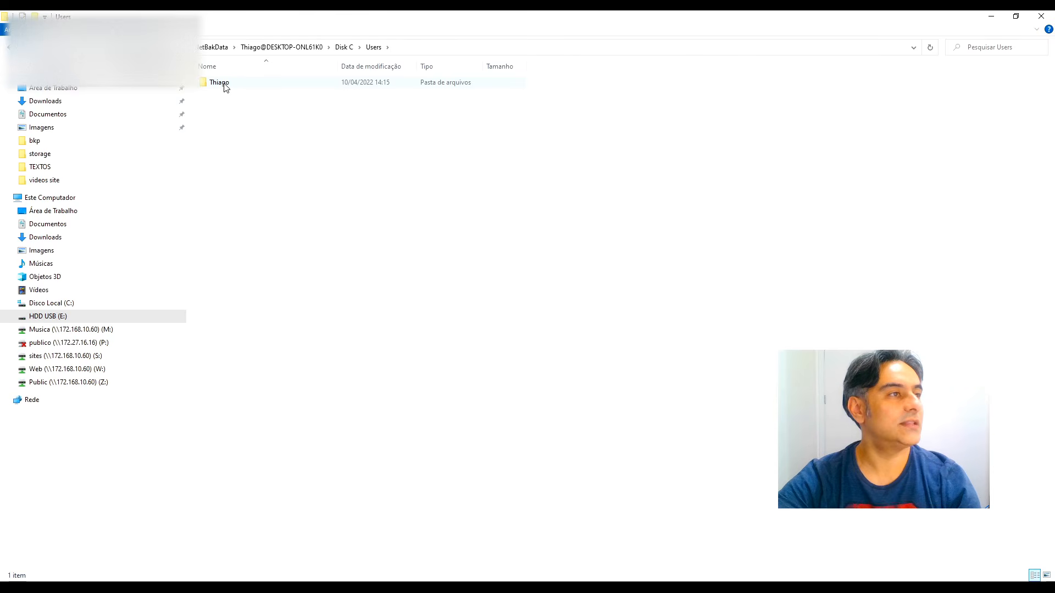
double_click(219, 82)
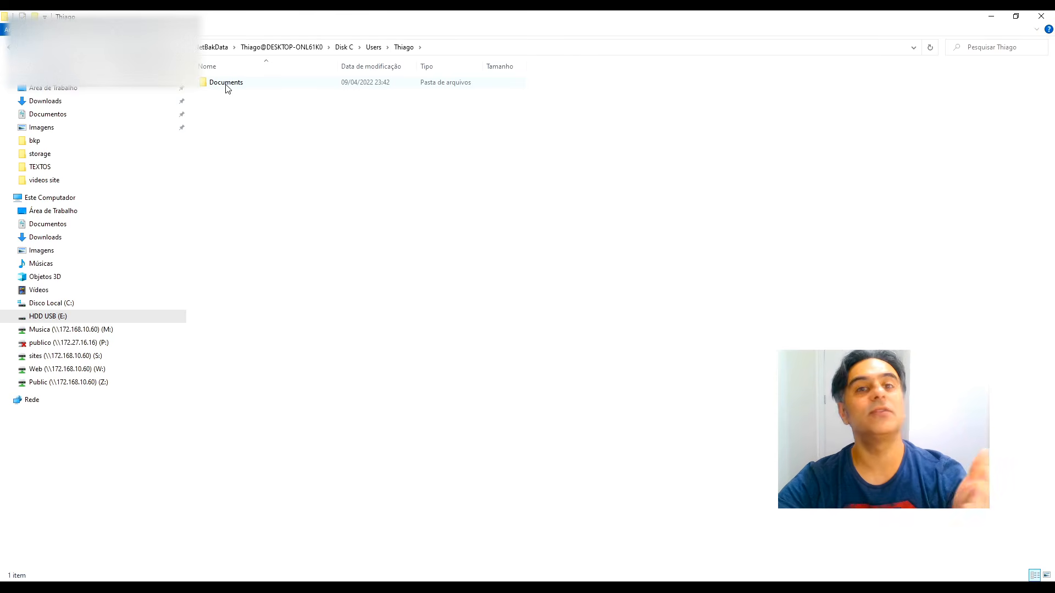
double_click(226, 82)
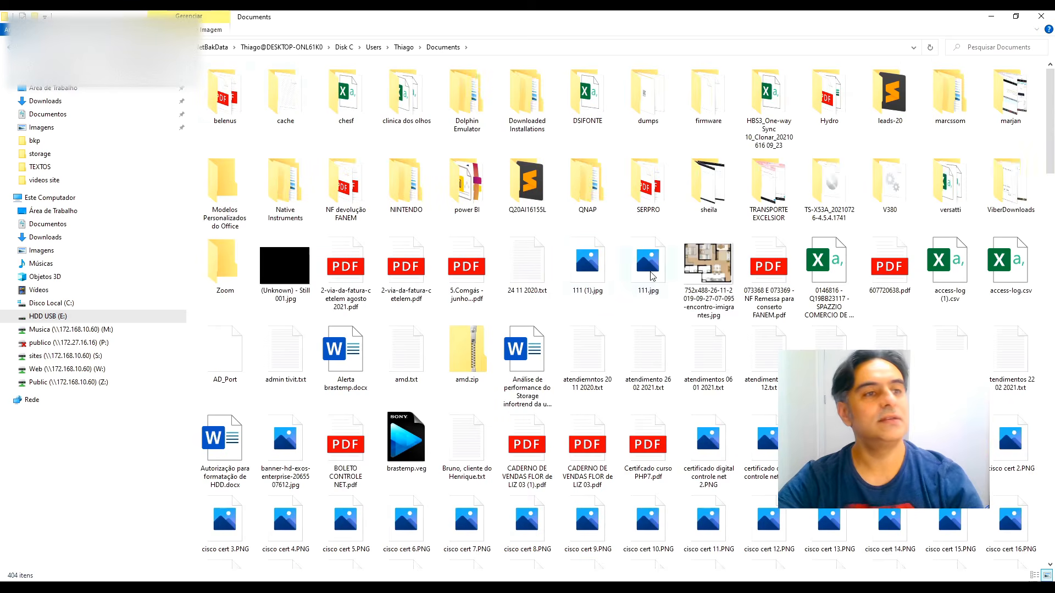
scroll(652, 276, down, 10)
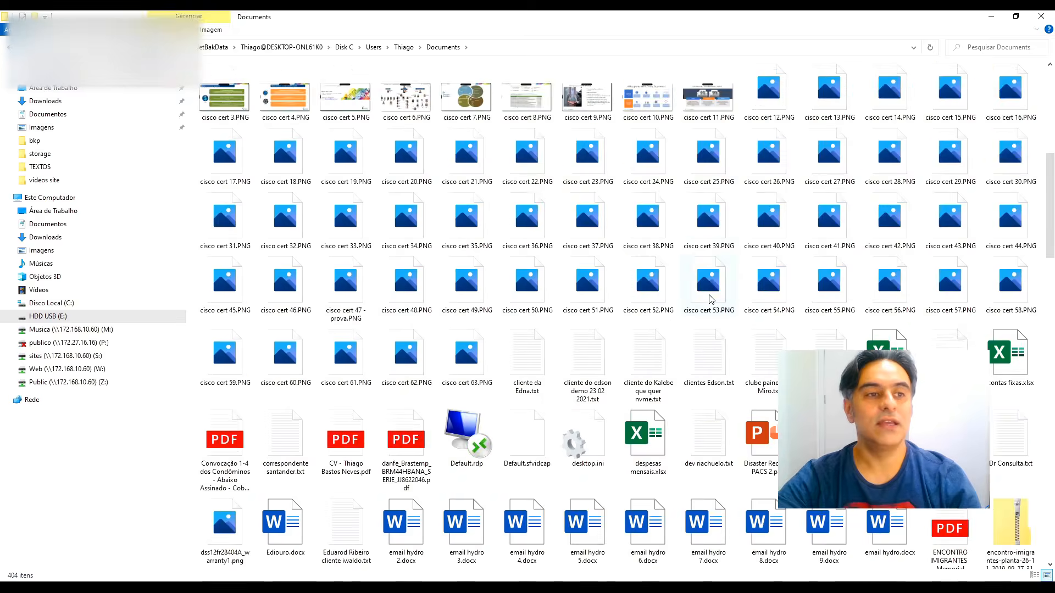
scroll(709, 299, up, 8)
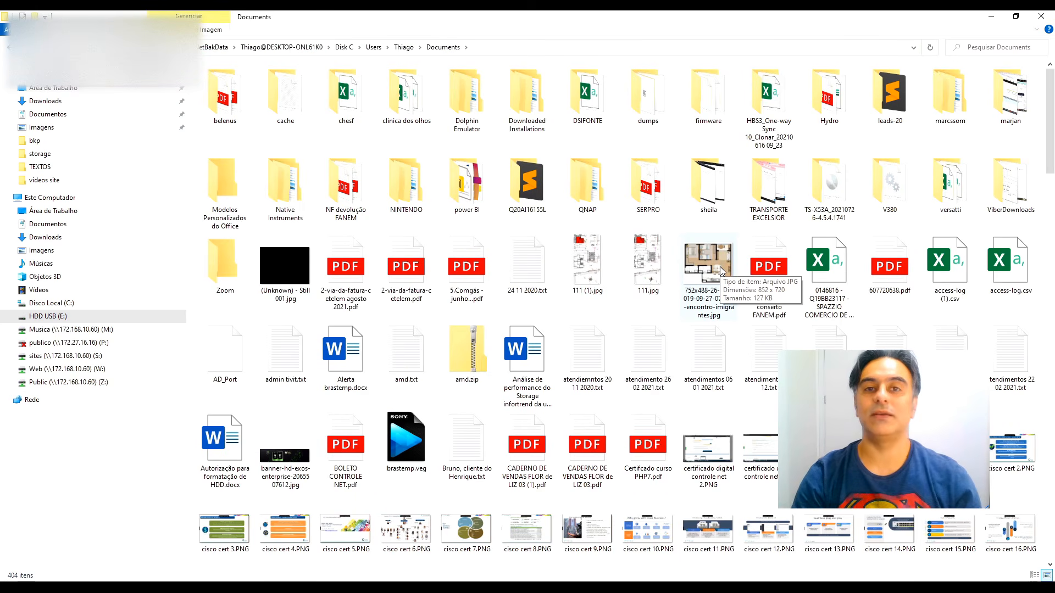